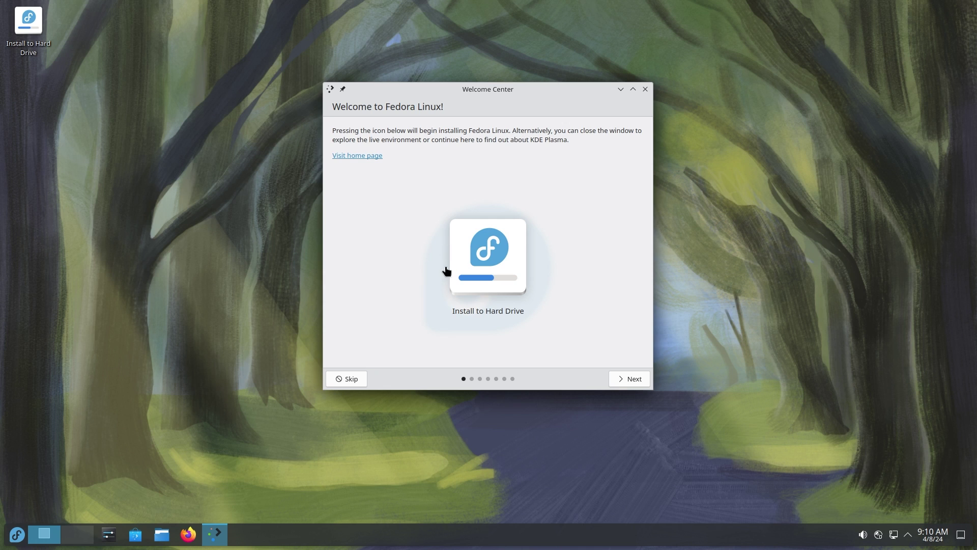
Page through the Welcome Center tour from KDE Welcome to Support Your Freedom, then finish it.
left_click(628, 378)
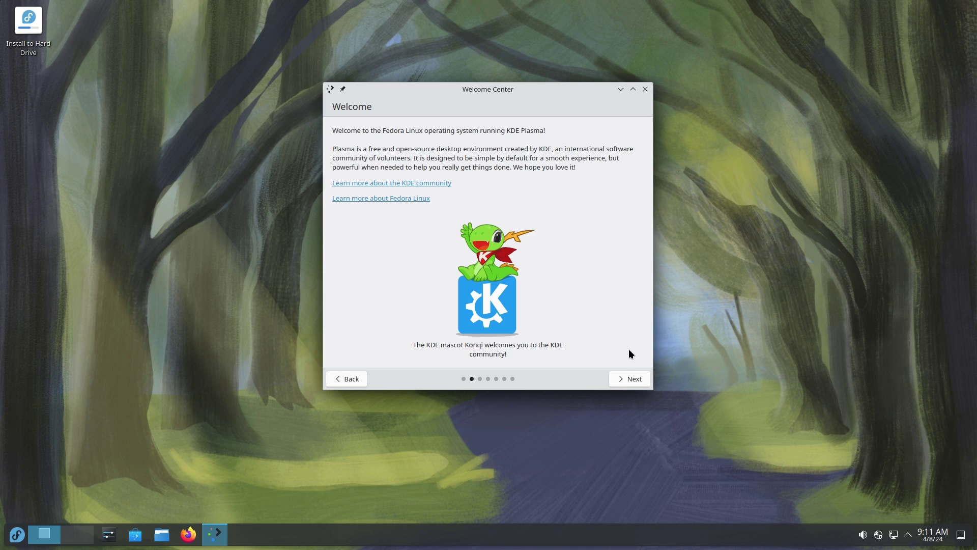
left_click(632, 378)
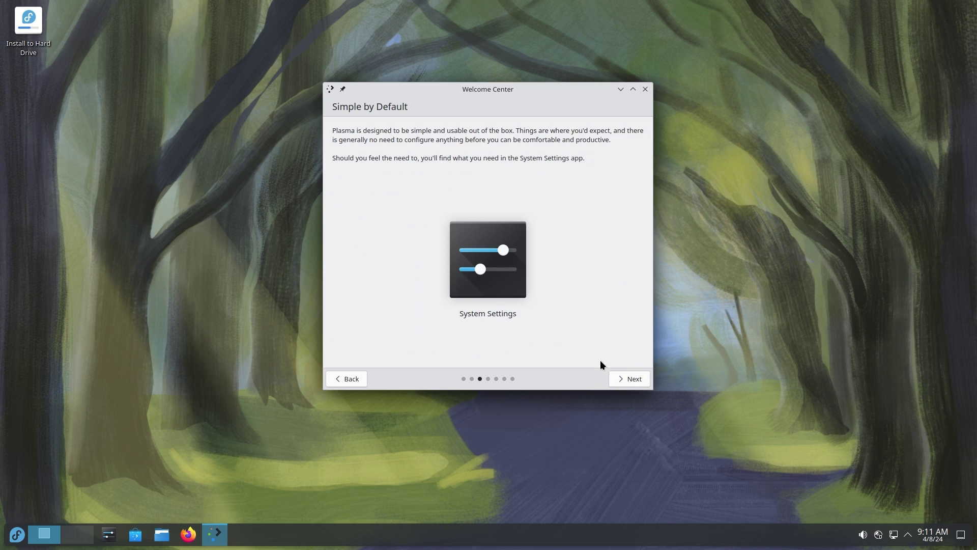
left_click(629, 379)
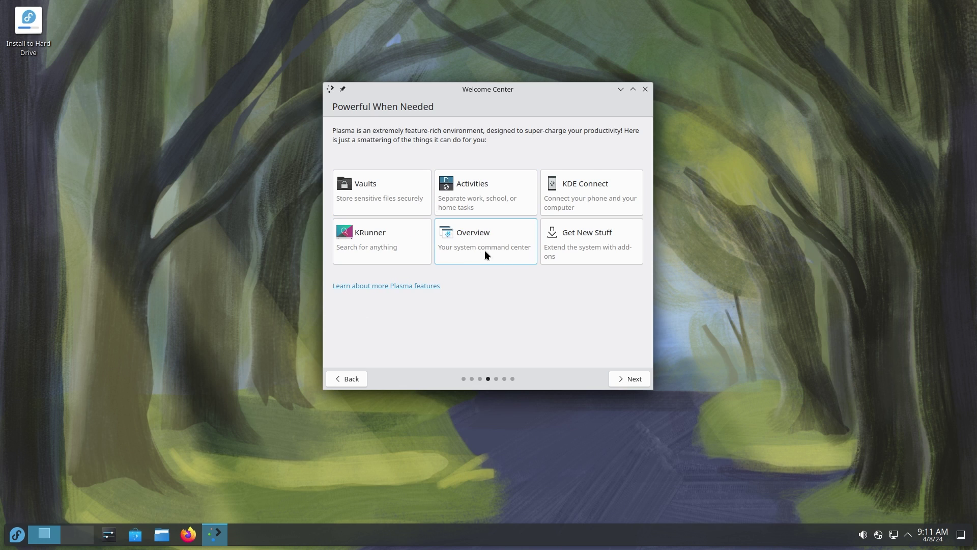
left_click(629, 379)
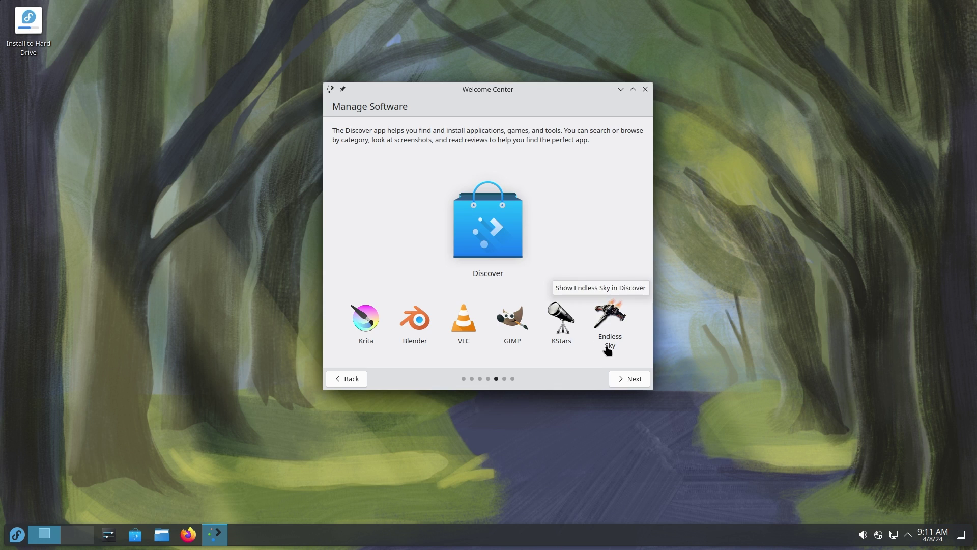
left_click(635, 379)
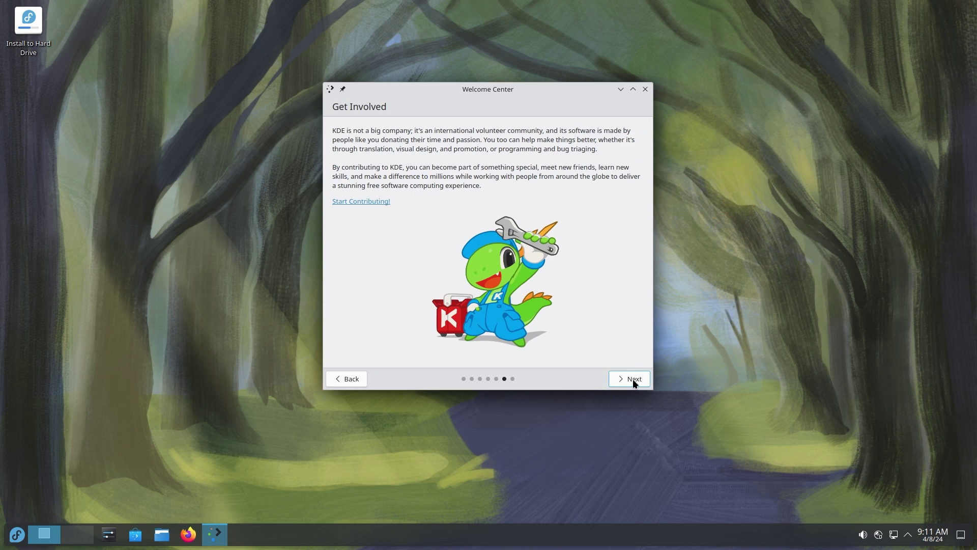
left_click(624, 375)
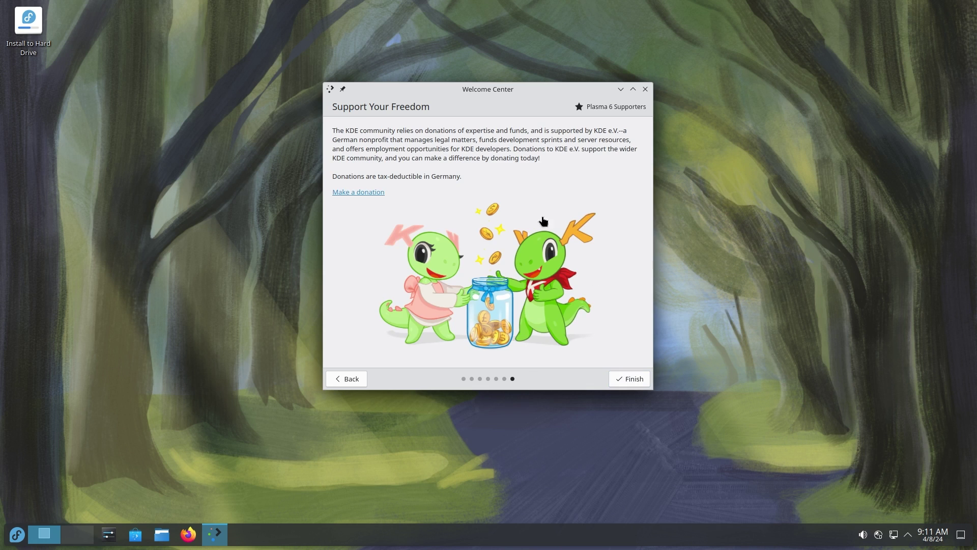
left_click(628, 380)
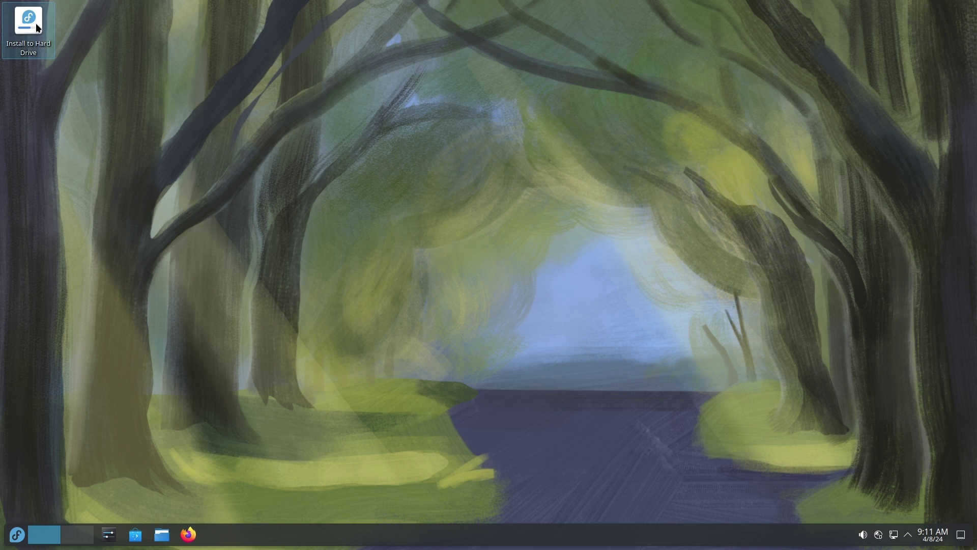
Launch Install to Hard Drive and switch the installer language from Hindi to English (United States).
double_click(21, 31)
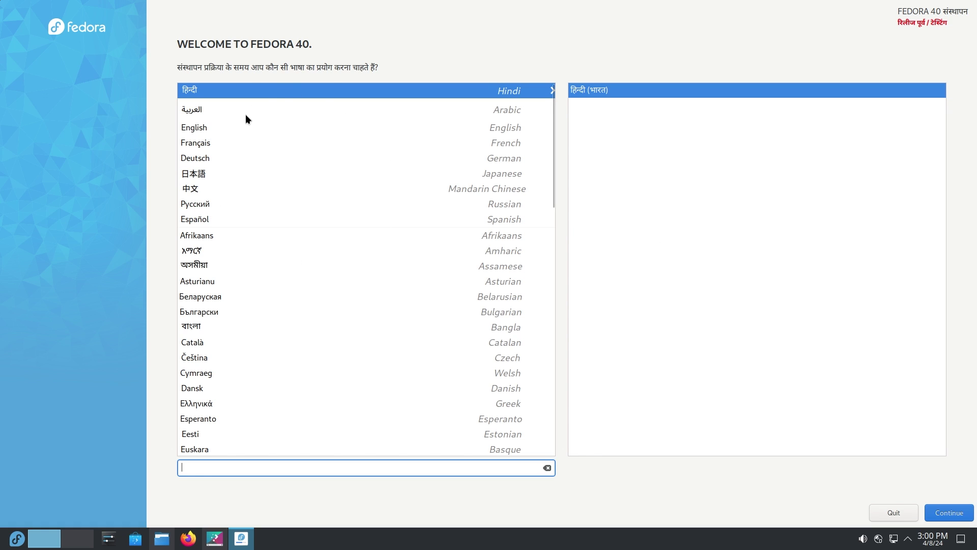
left_click(206, 128)
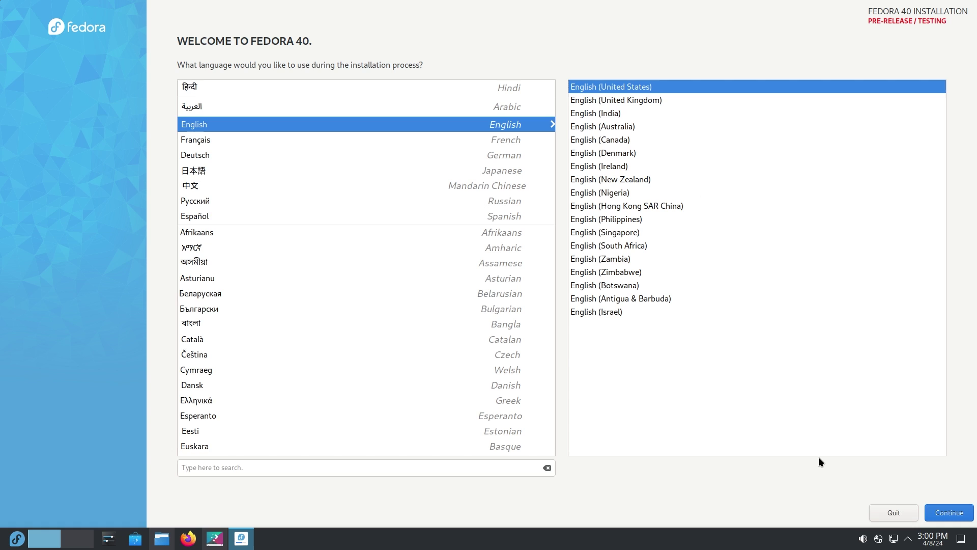
left_click(950, 513)
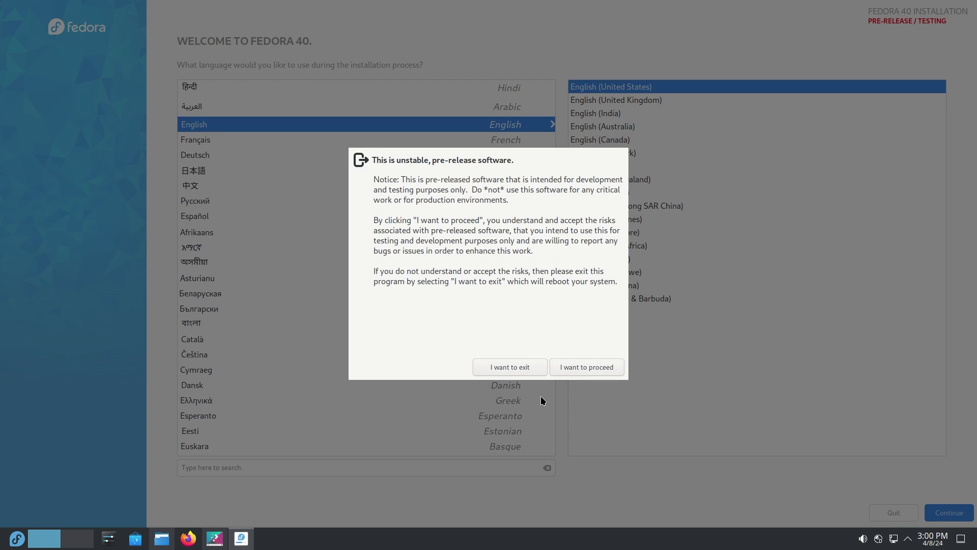
Accept the pre-release warning and keep automatic partitioning for the installation destination.
left_click(599, 368)
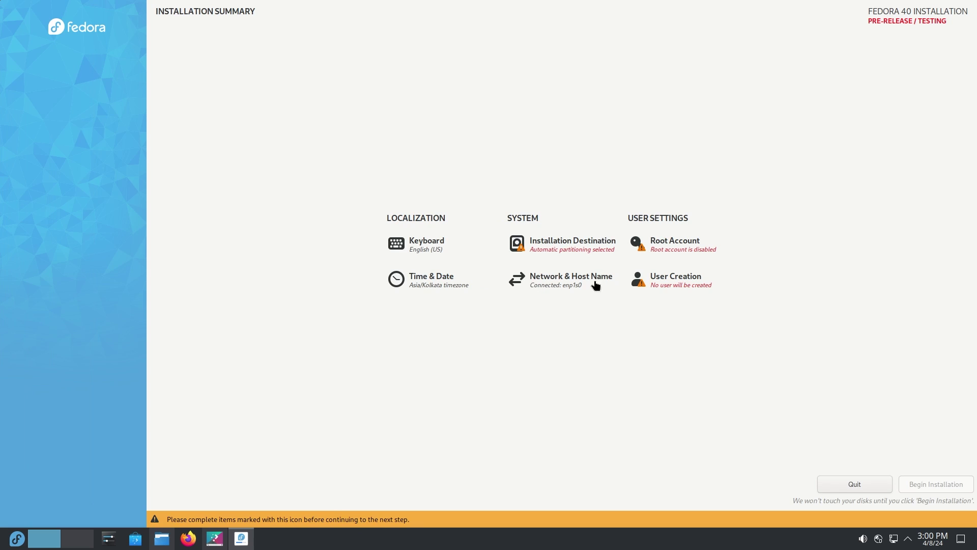
left_click(568, 242)
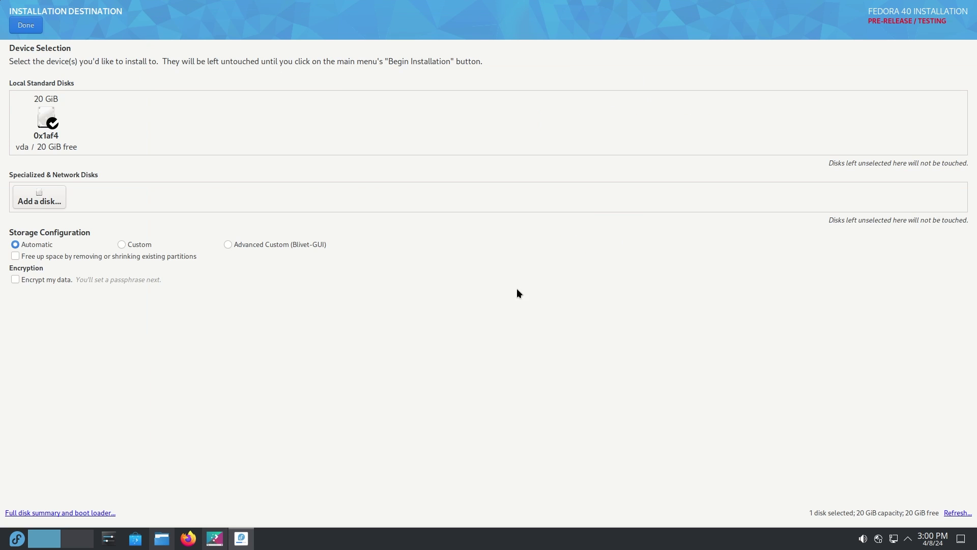
left_click(26, 25)
Review the root account options and leave the root account disabled.
left_click(677, 246)
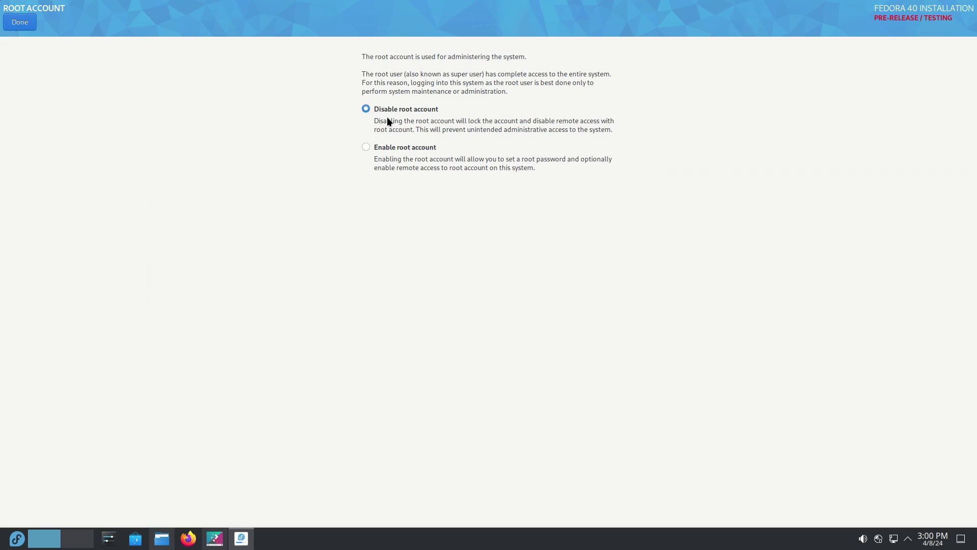
left_click(366, 147)
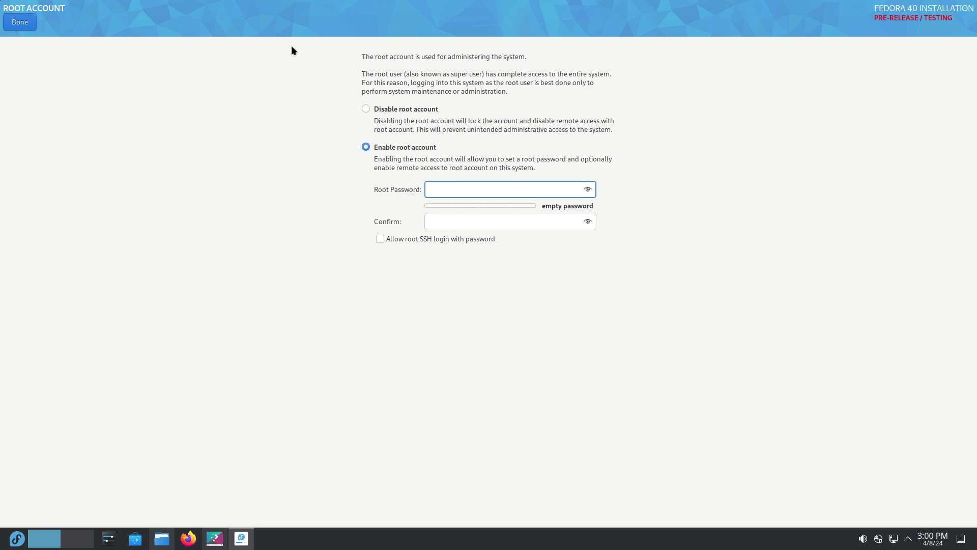
left_click(366, 109)
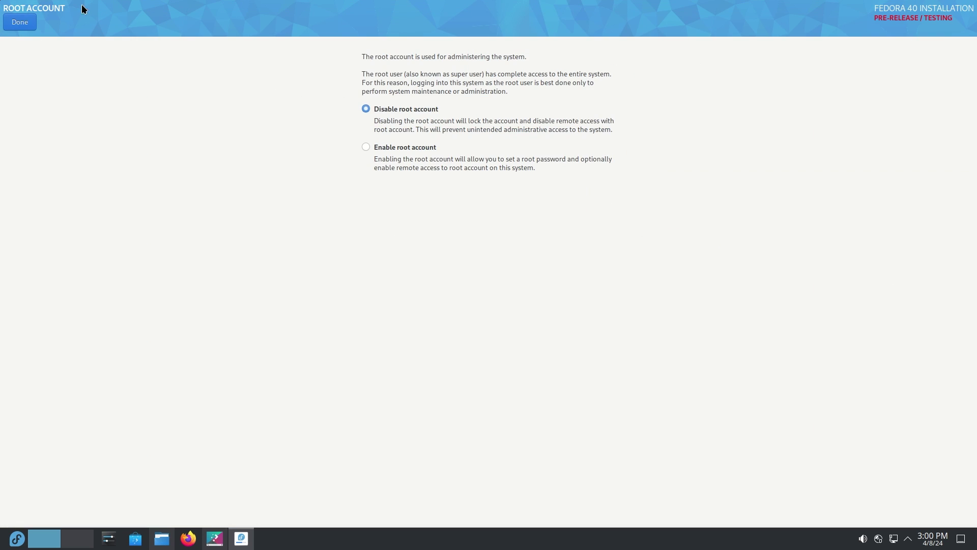
left_click(20, 22)
left_click(669, 282)
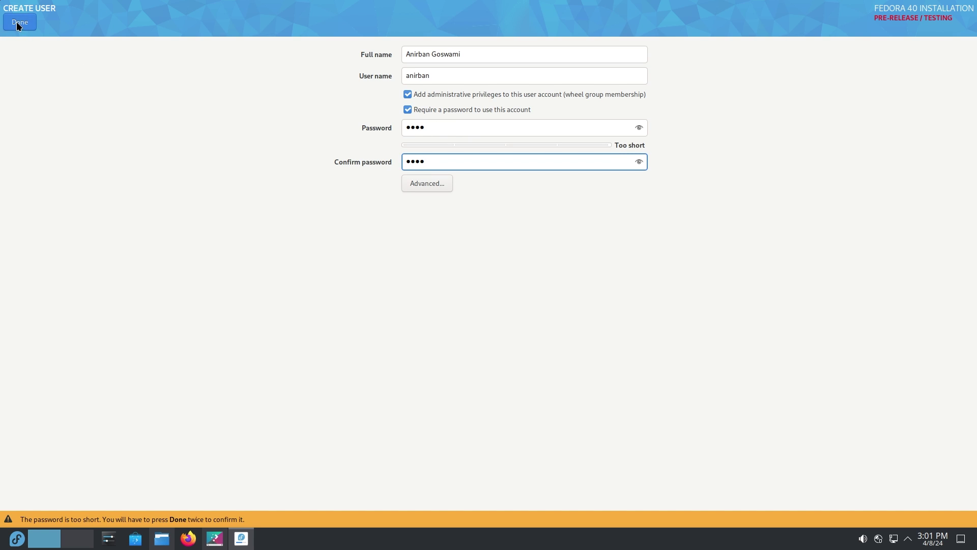
Save the administrator user despite the short password, then quit the installer without installing.
left_click(19, 24)
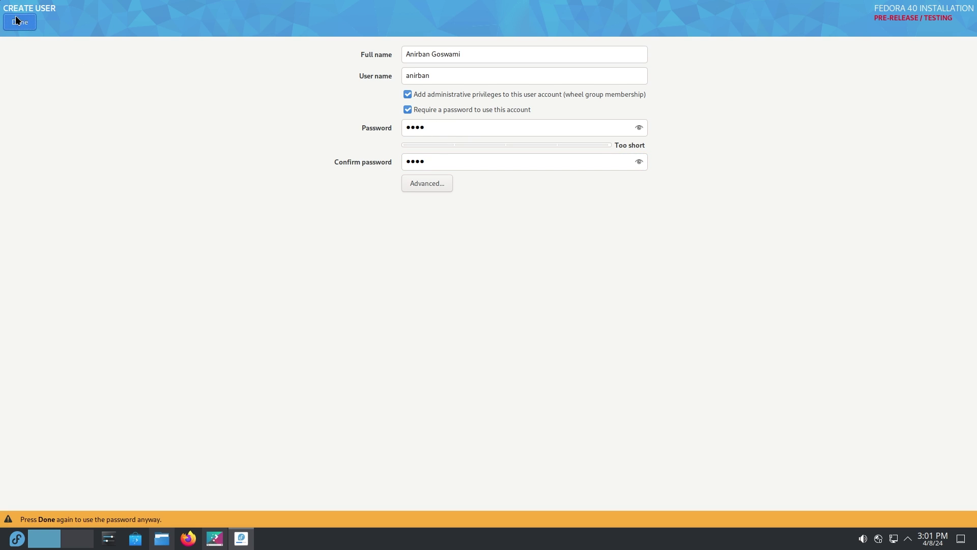
left_click(18, 23)
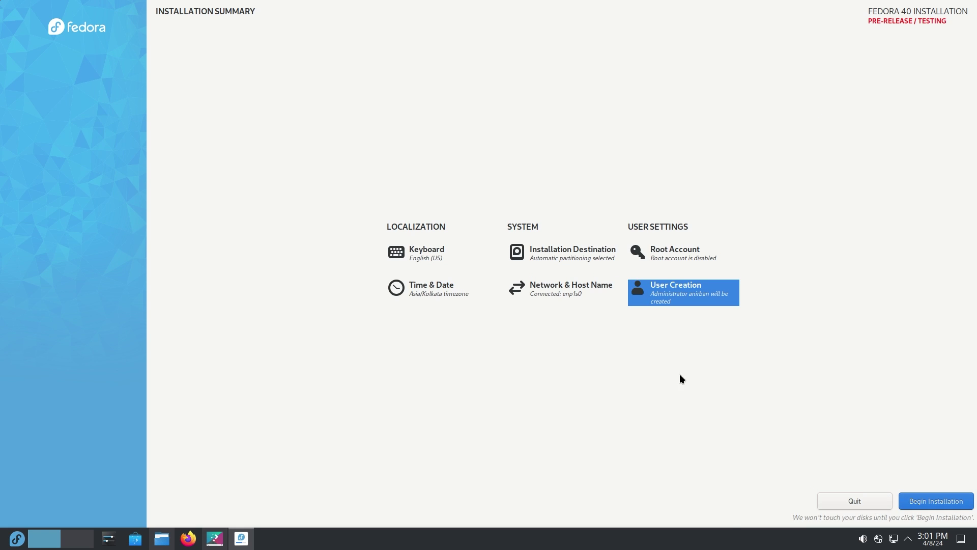
left_click(858, 501)
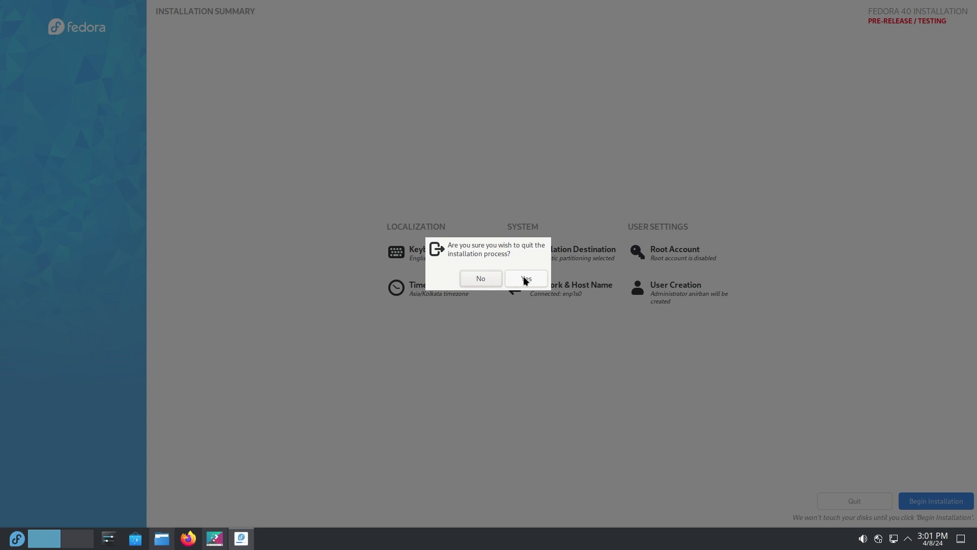
left_click(526, 280)
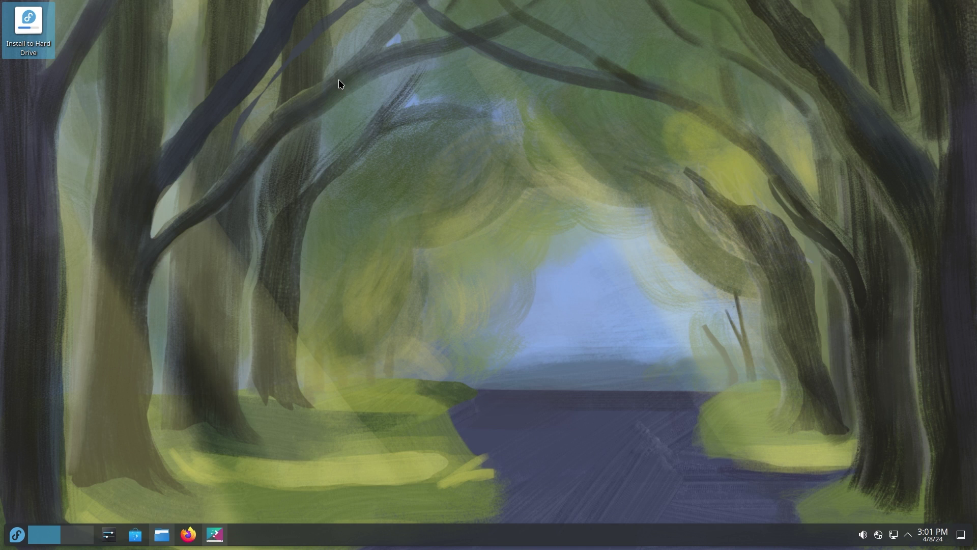
Deselect the Install to Hard Drive icon and open, then dismiss, the desktop context menu.
left_click(605, 270)
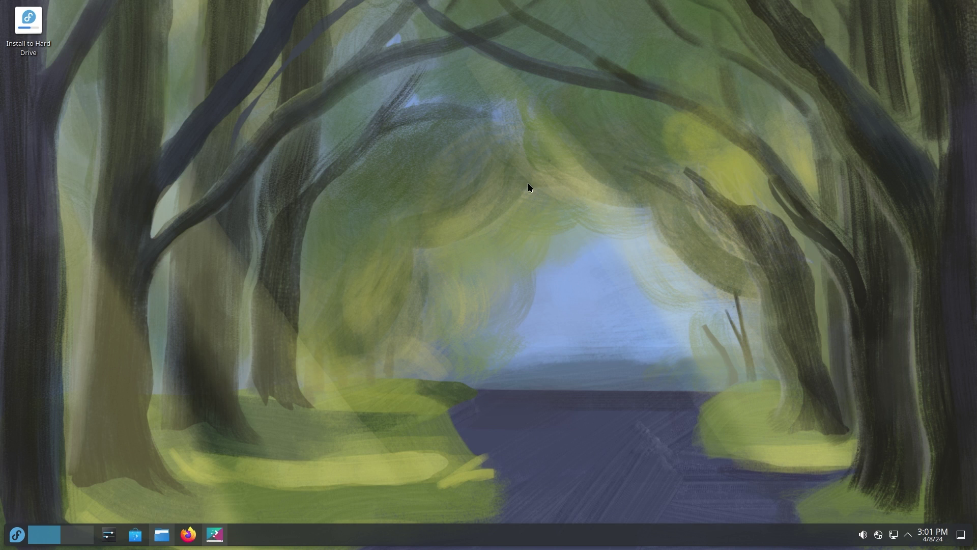
right_click(444, 155)
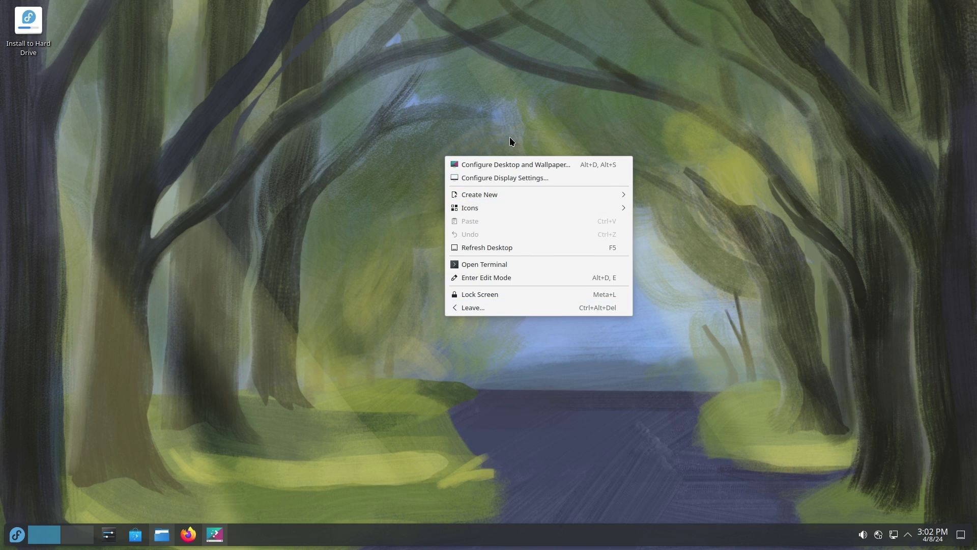
left_click(425, 290)
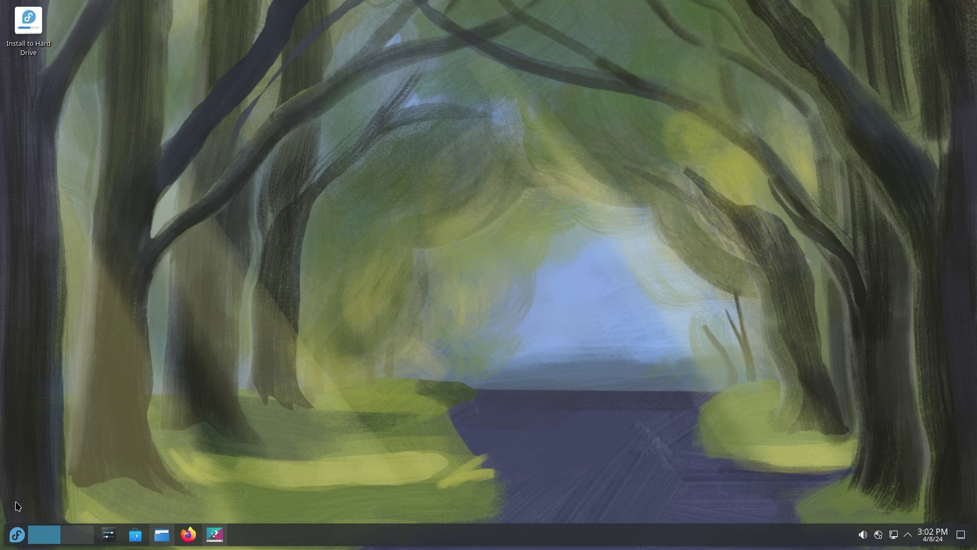
Browse the launcher's Places view and its Lock, Log Out and Switch User options, then close it.
left_click(17, 533)
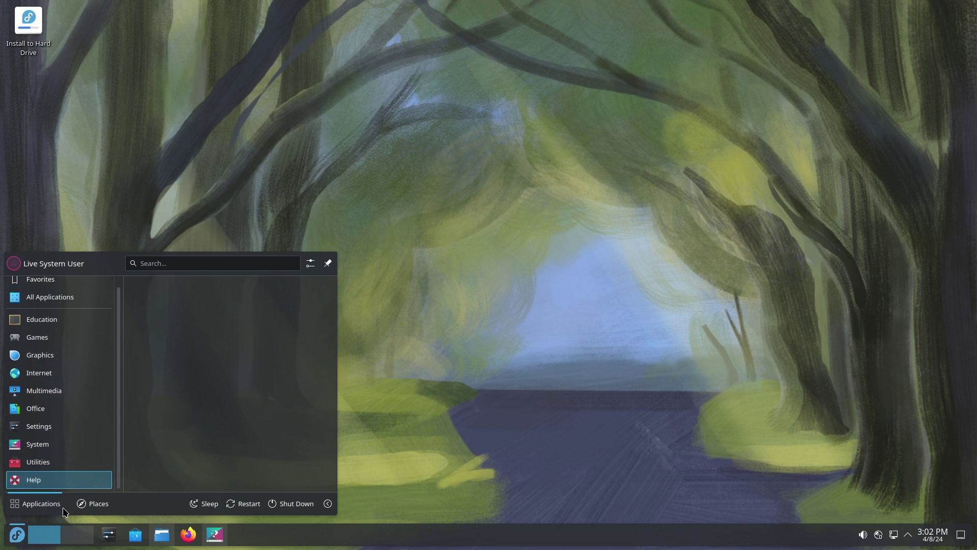
left_click(82, 502)
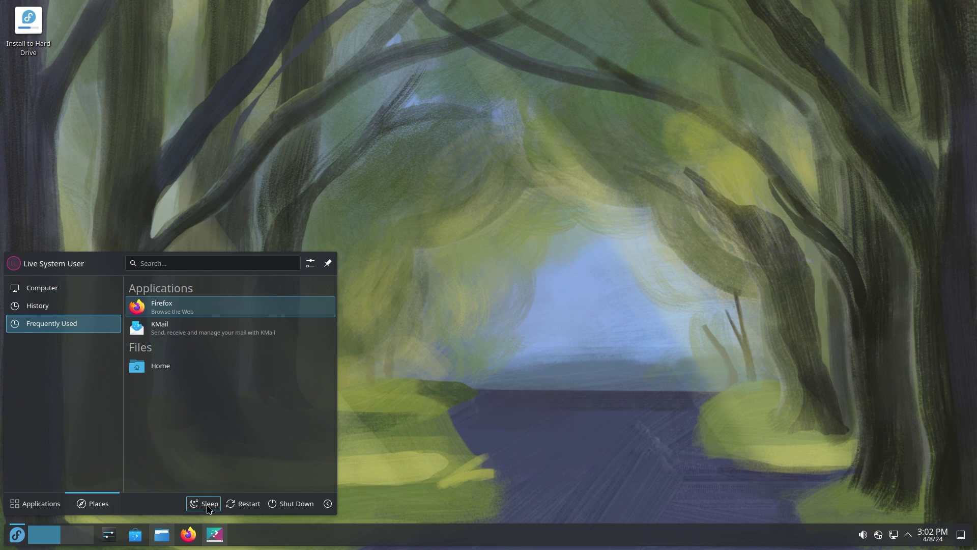
left_click(329, 504)
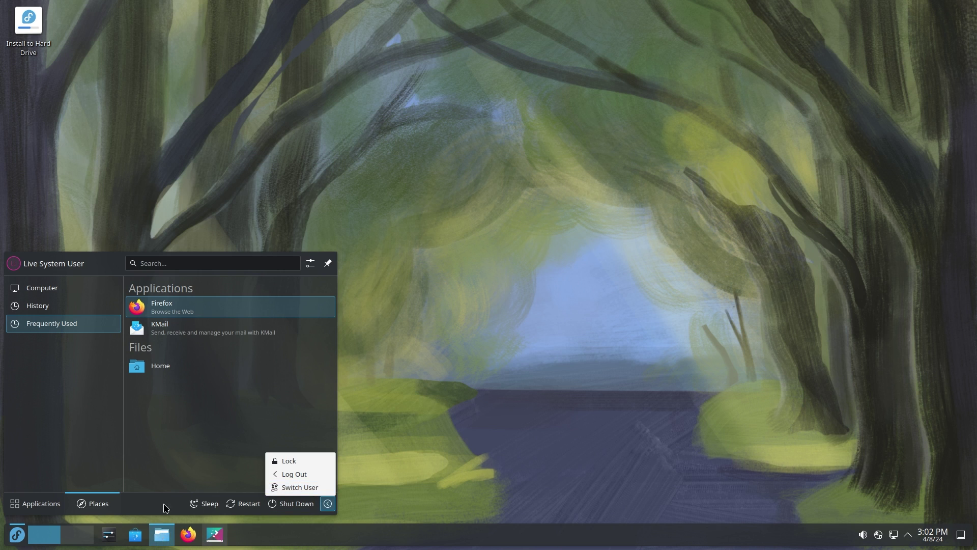
left_click(481, 399)
scroll(76, 537, "down", 1)
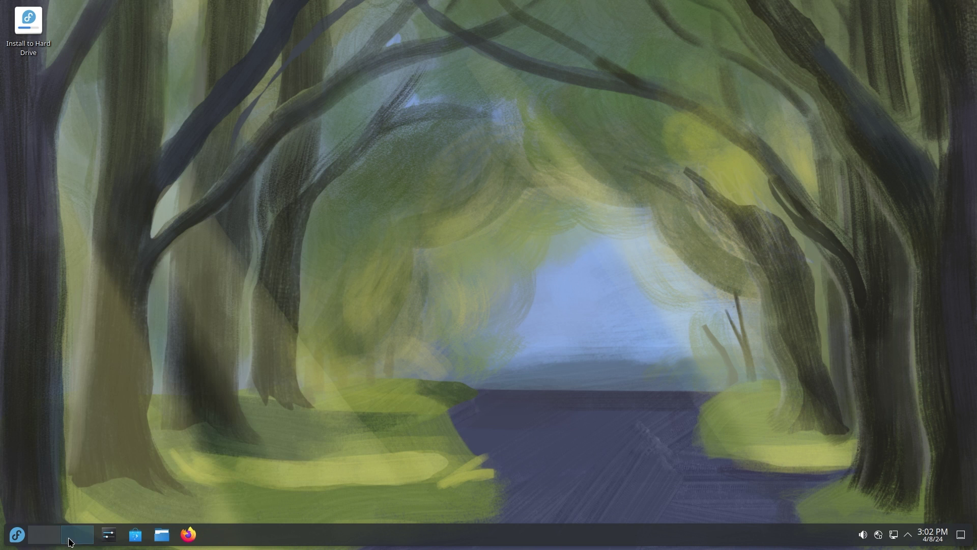
scroll(82, 538, "up", 1)
left_click(215, 534)
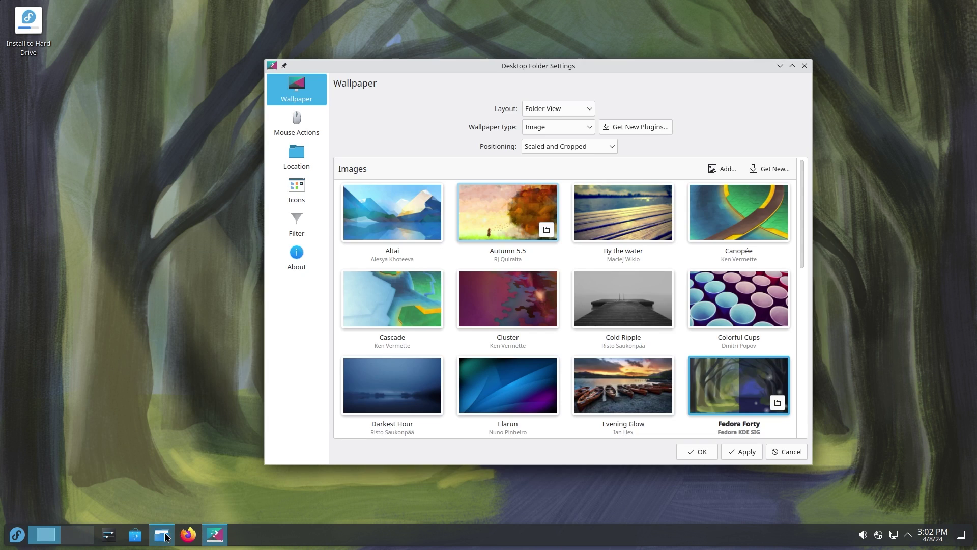
left_click(161, 534)
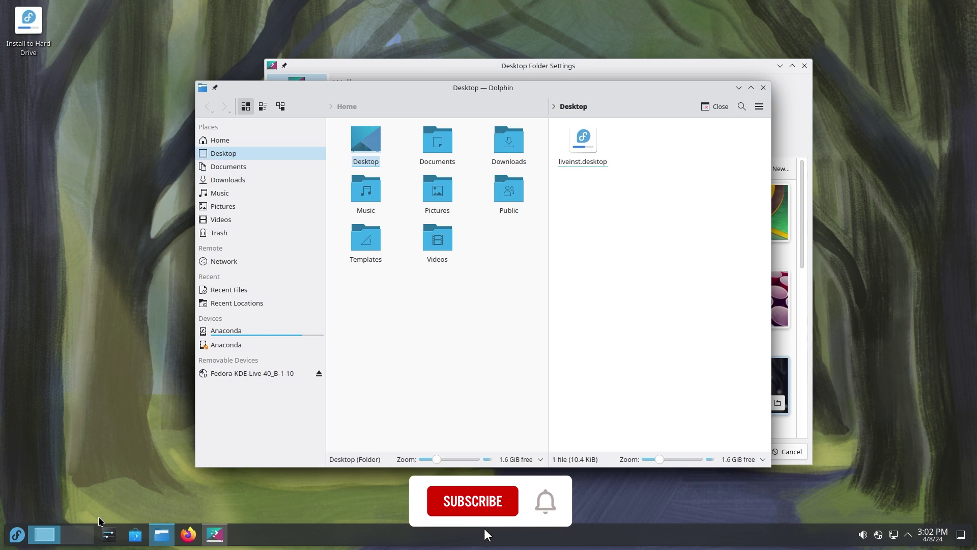
left_click(79, 538)
left_click(79, 539)
left_click(79, 538)
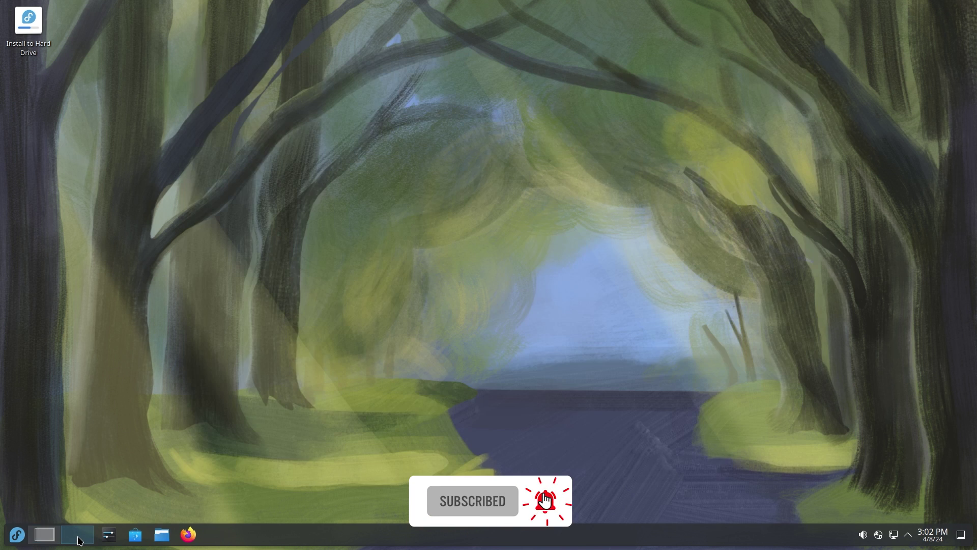
left_click(79, 539)
left_click(78, 538)
left_click(79, 538)
left_click(79, 539)
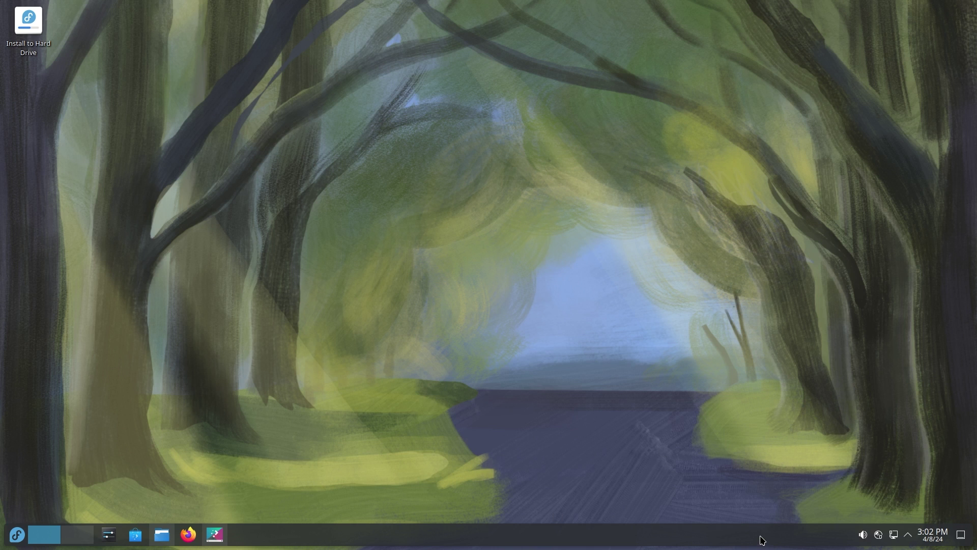
left_click(863, 534)
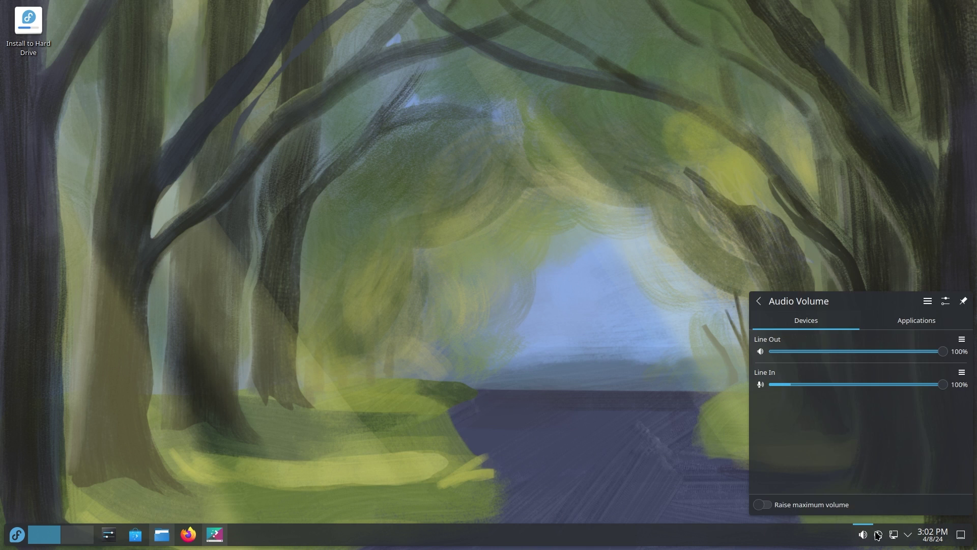
left_click(879, 534)
left_click(894, 536)
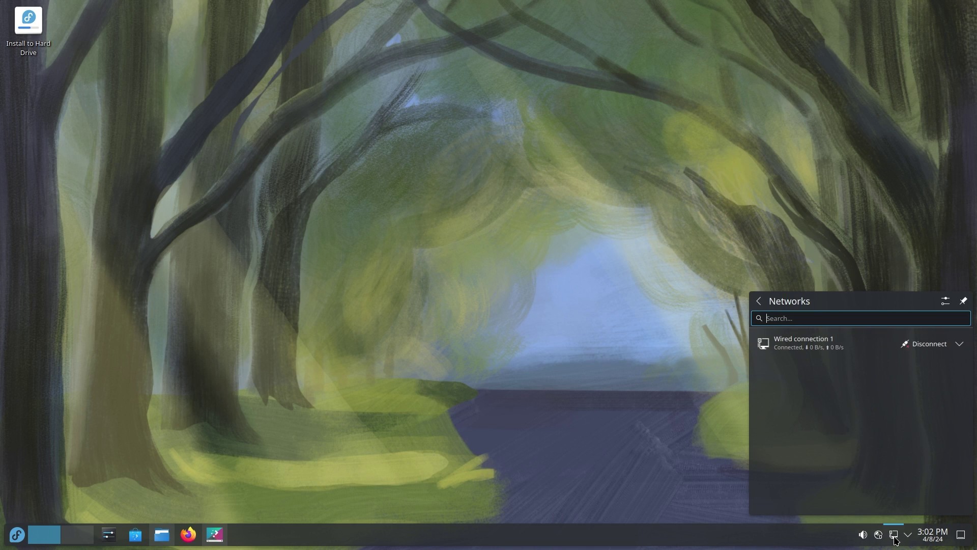
left_click(909, 536)
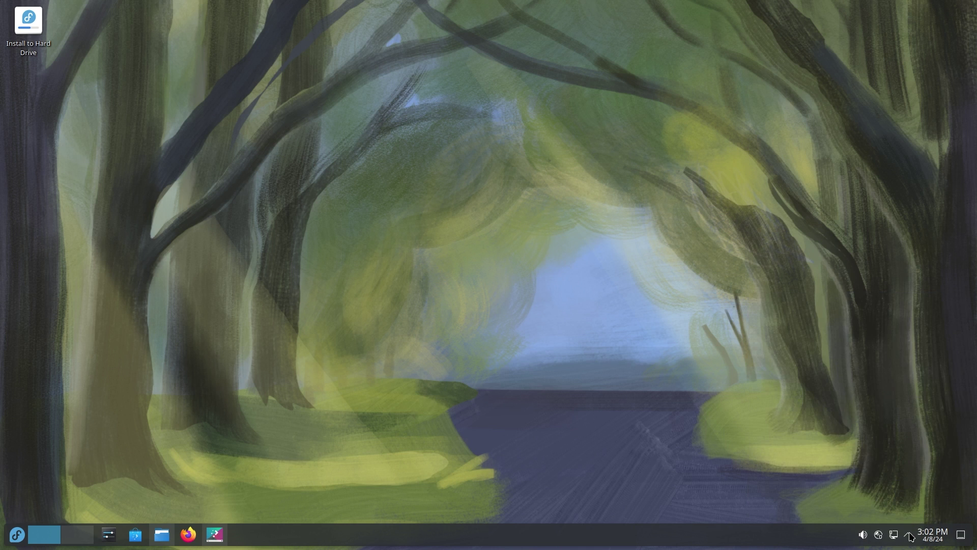
left_click(908, 534)
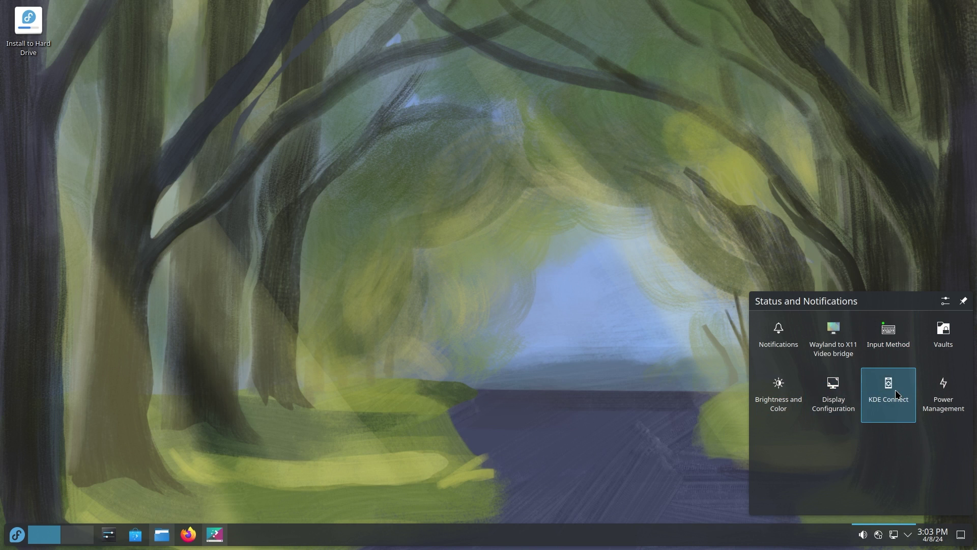
left_click(935, 544)
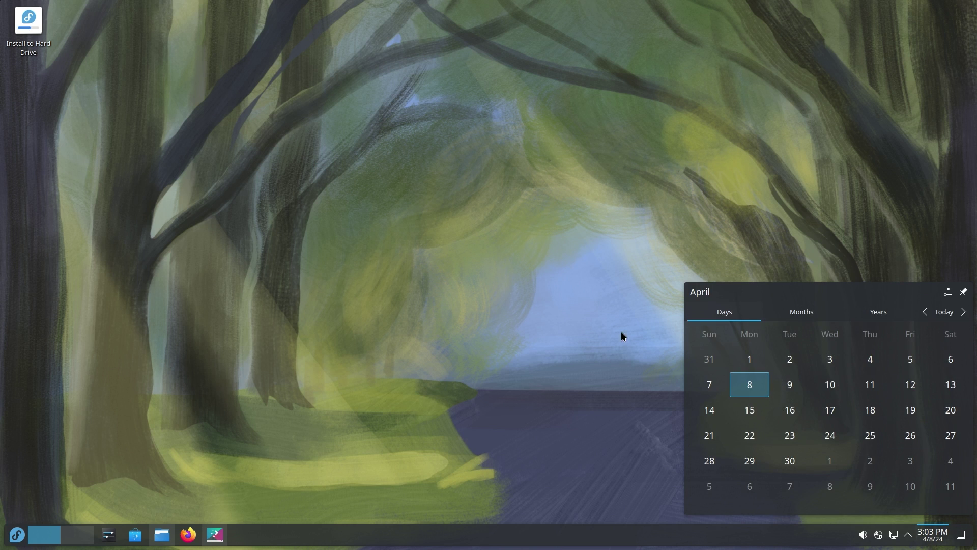
left_click(960, 535)
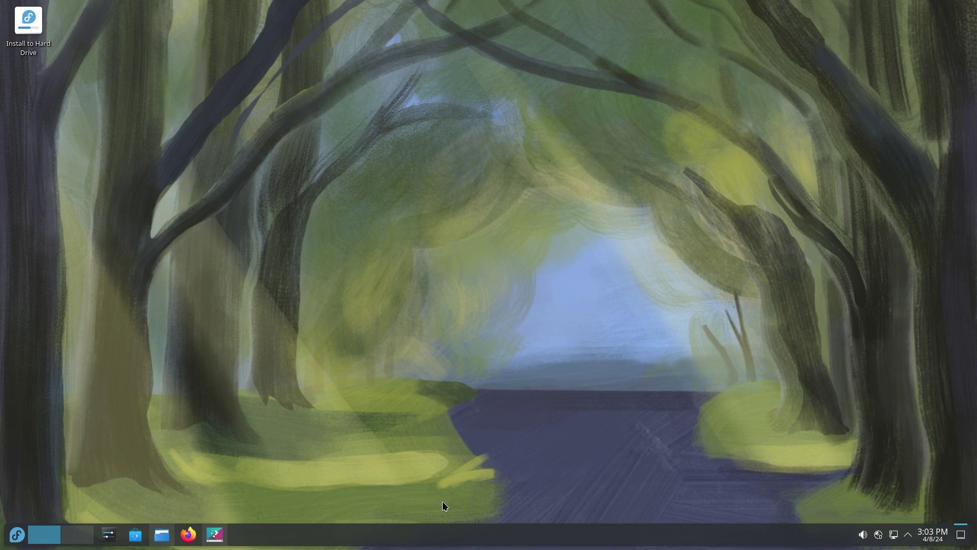
Put the desktop into edit mode and try, then cancel, choosing a new panel position.
right_click(429, 533)
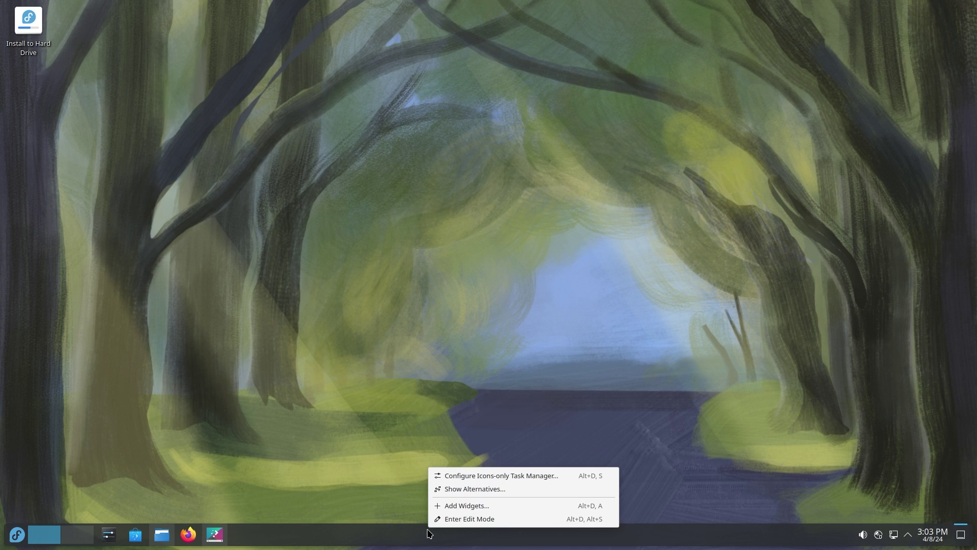
left_click(471, 519)
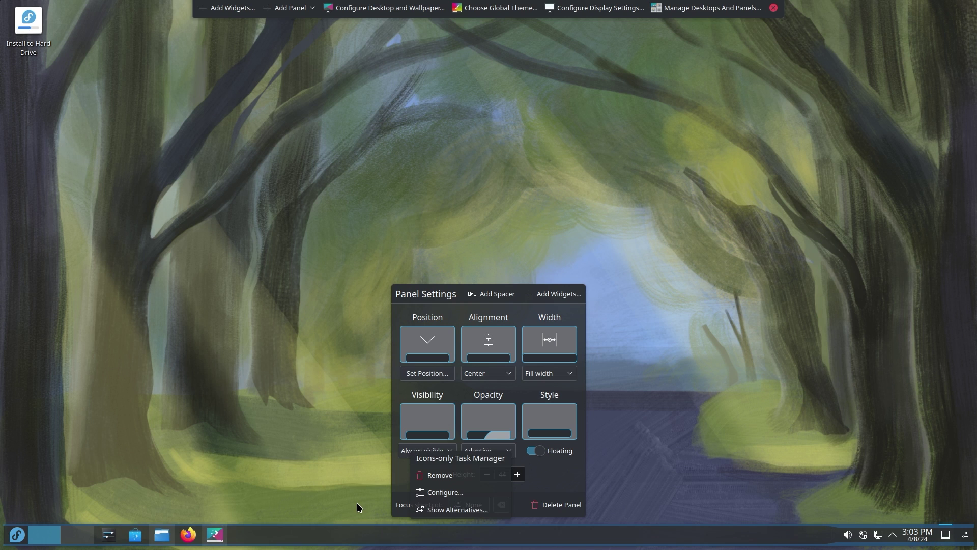
left_click(429, 354)
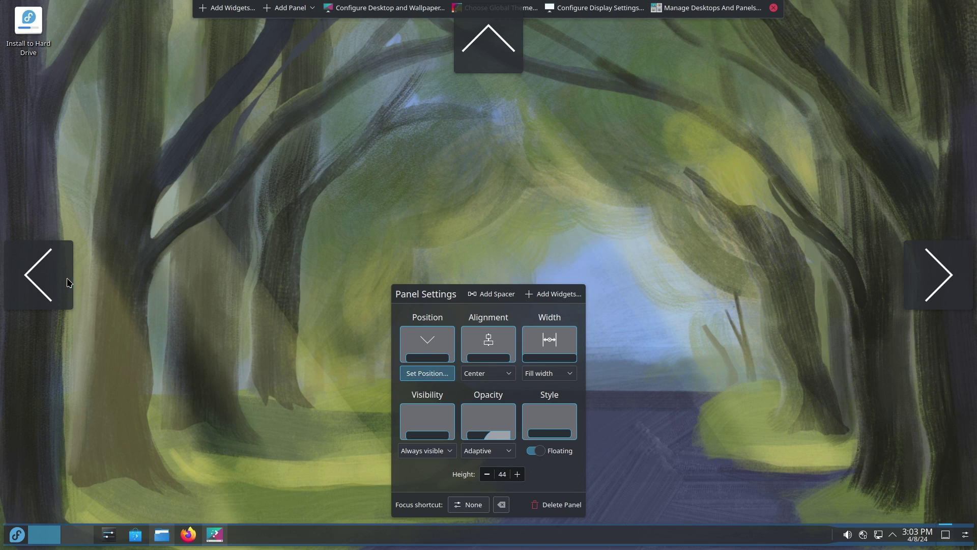
left_click(425, 351)
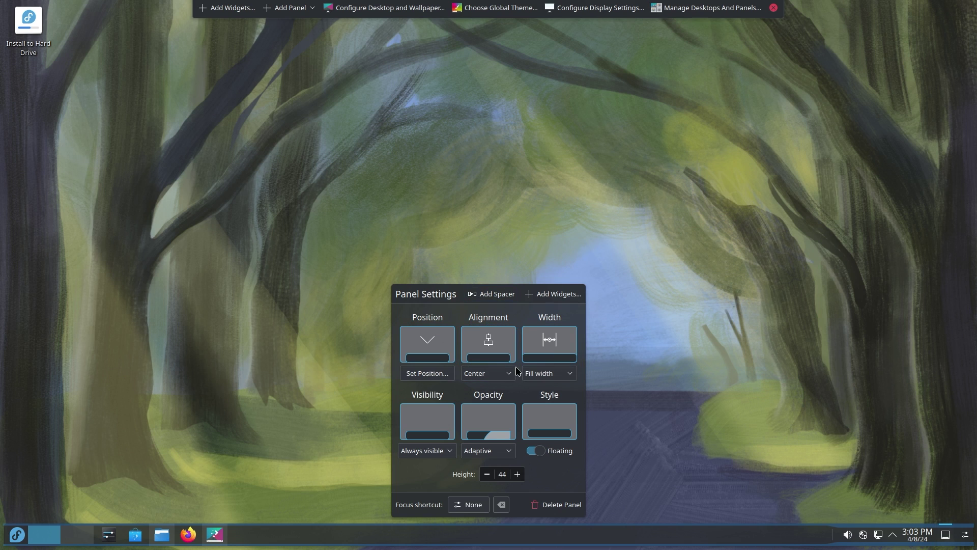
Keep the panel centered and try Fit content and Custom widths, ending on Fill width.
left_click(504, 375)
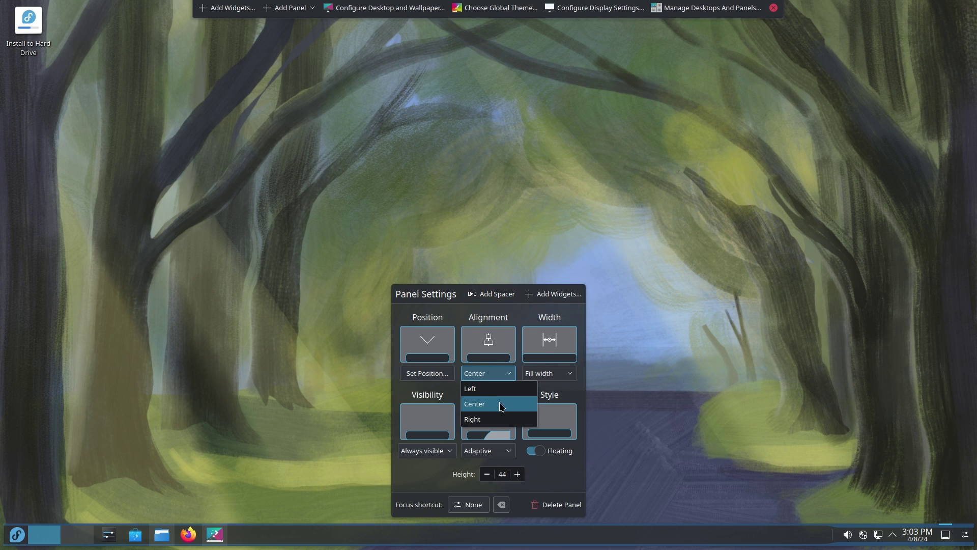
left_click(477, 405)
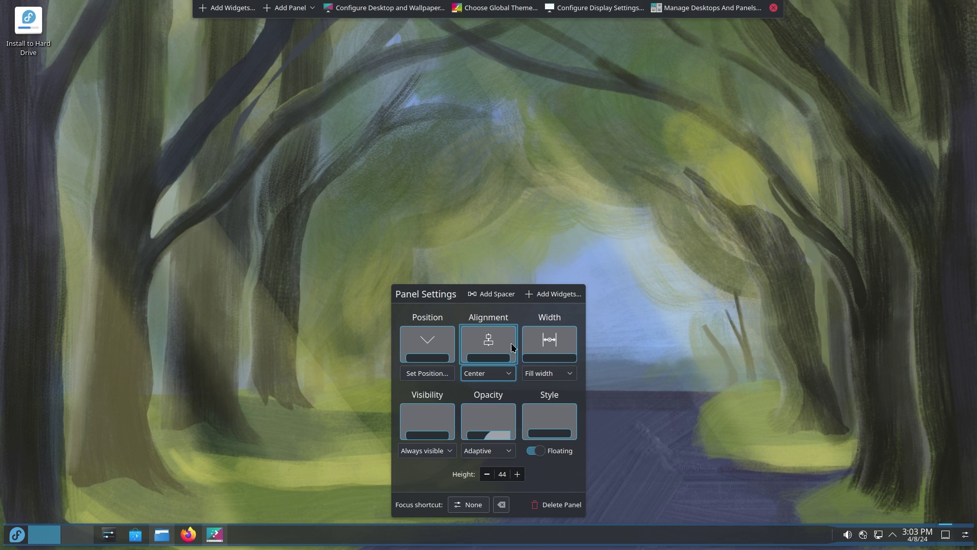
left_click(565, 373)
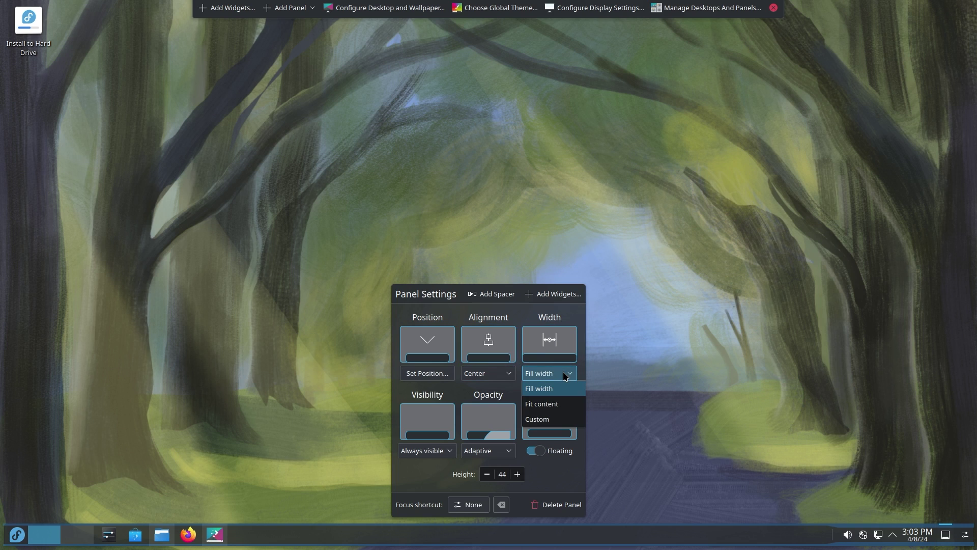
left_click(552, 407)
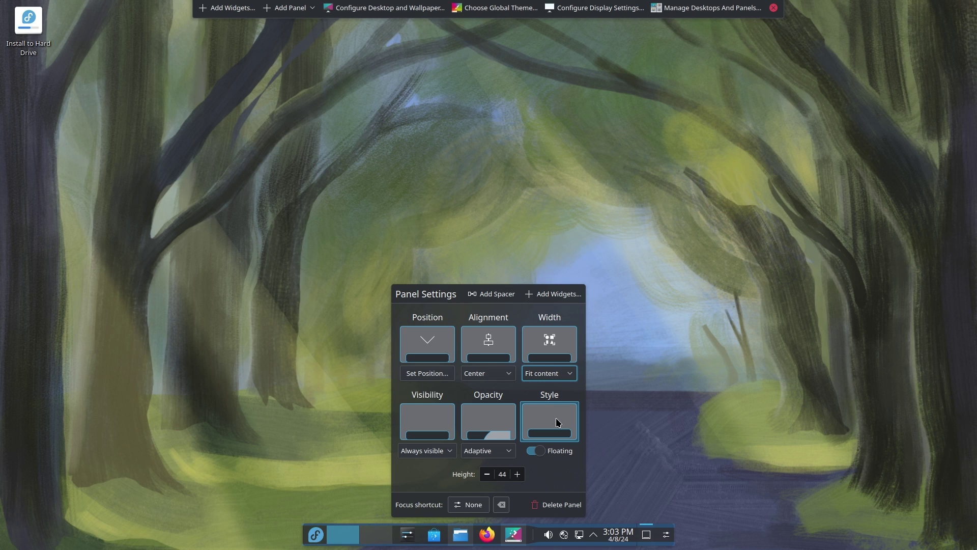
left_click(565, 373)
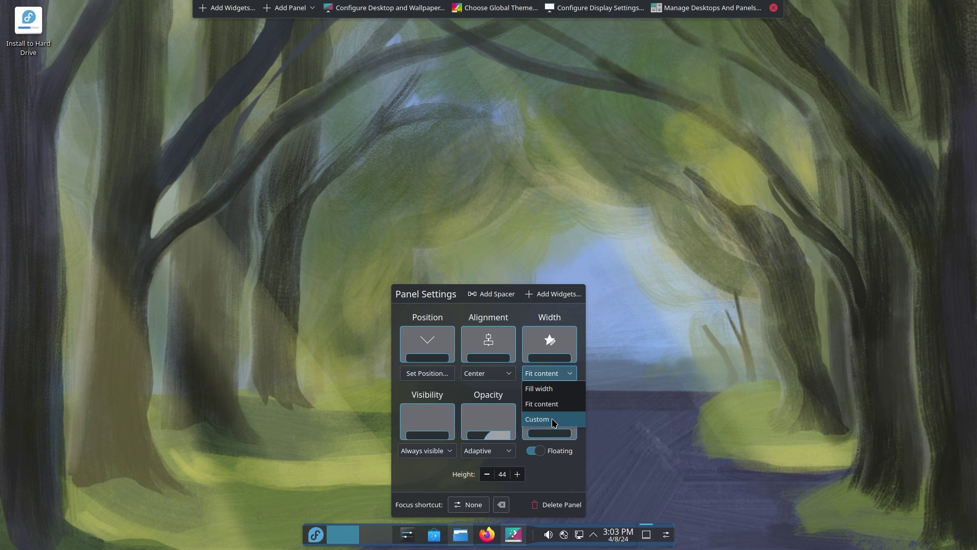
left_click(551, 418)
left_click(550, 359)
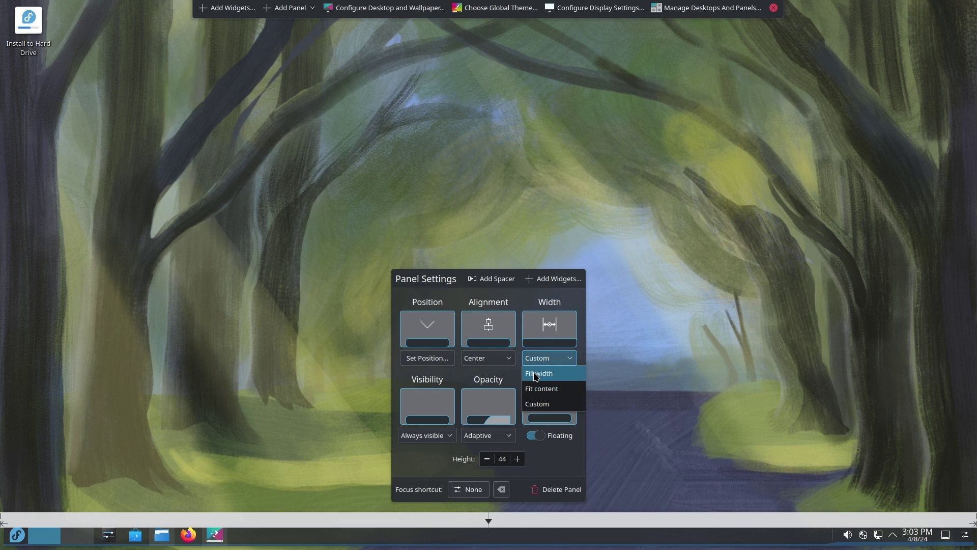
left_click(536, 375)
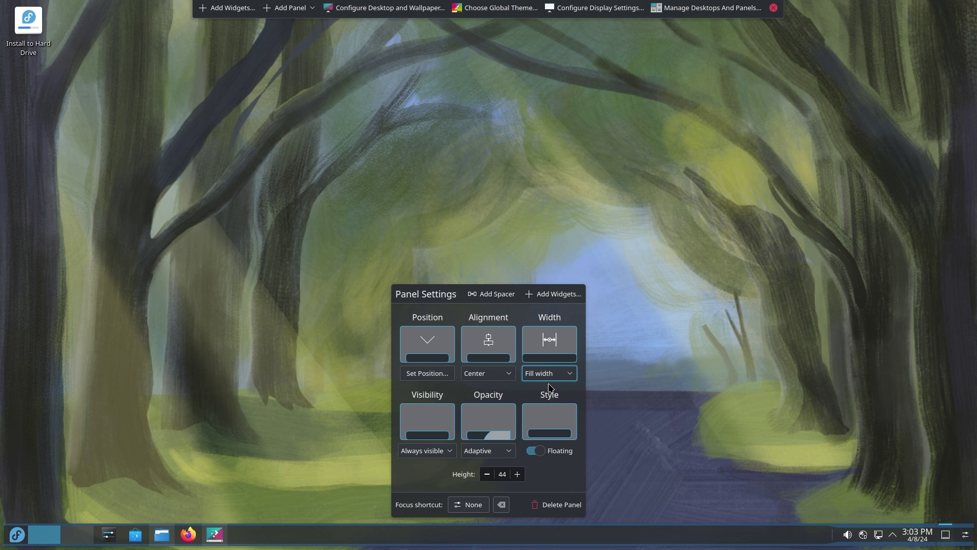
Bring up the wallpaper settings window, move it lower, and dismiss it with Escape.
mouse_move(509, 534)
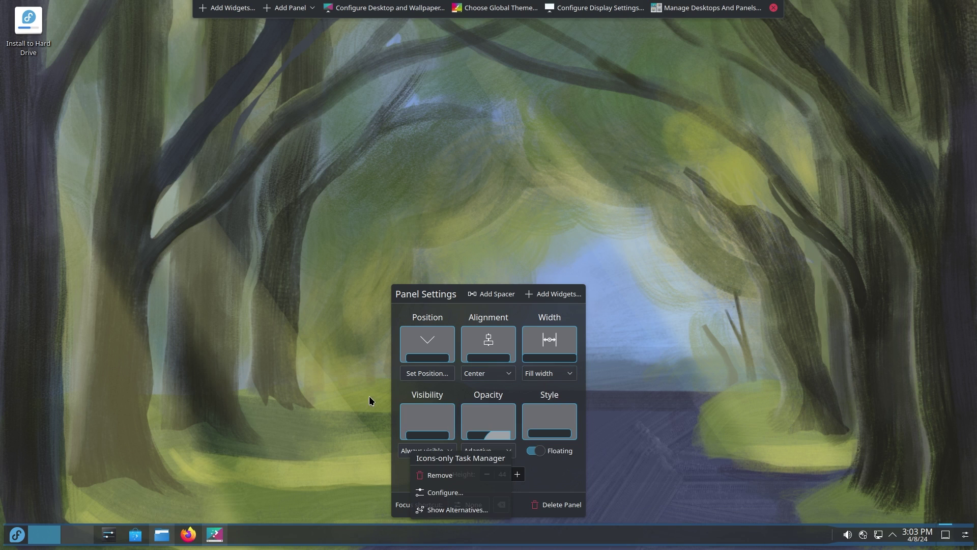
left_click(413, 451)
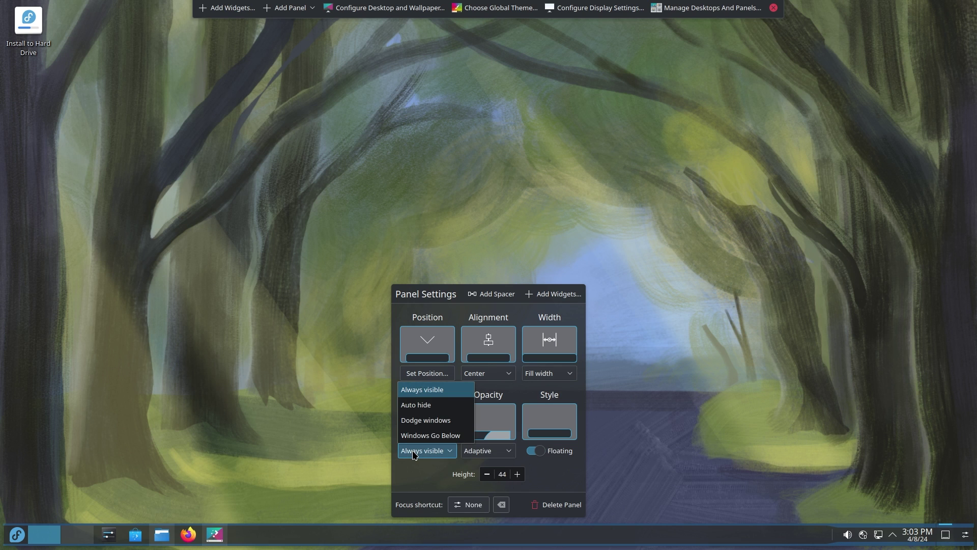
left_click(384, 8)
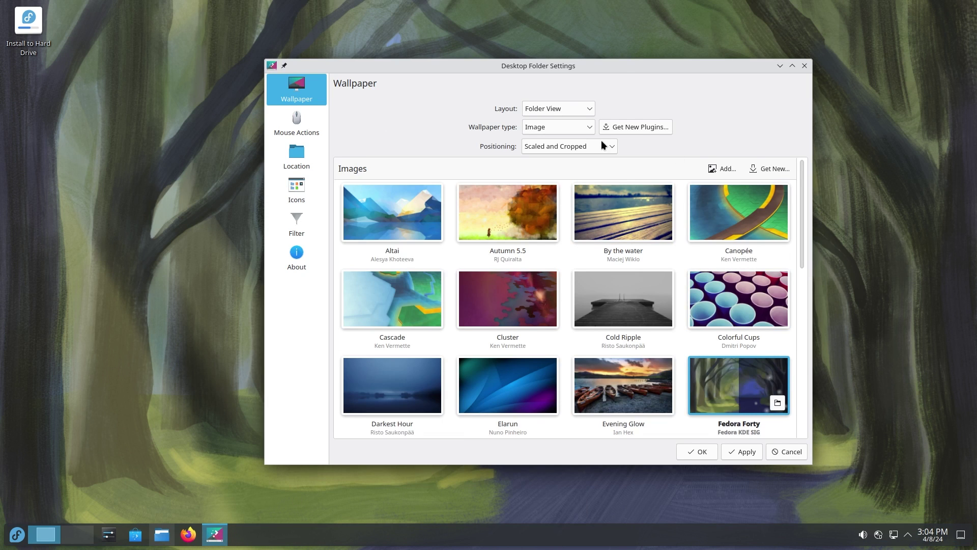
left_click_drag(628, 68, 628, 109)
key("Escape")
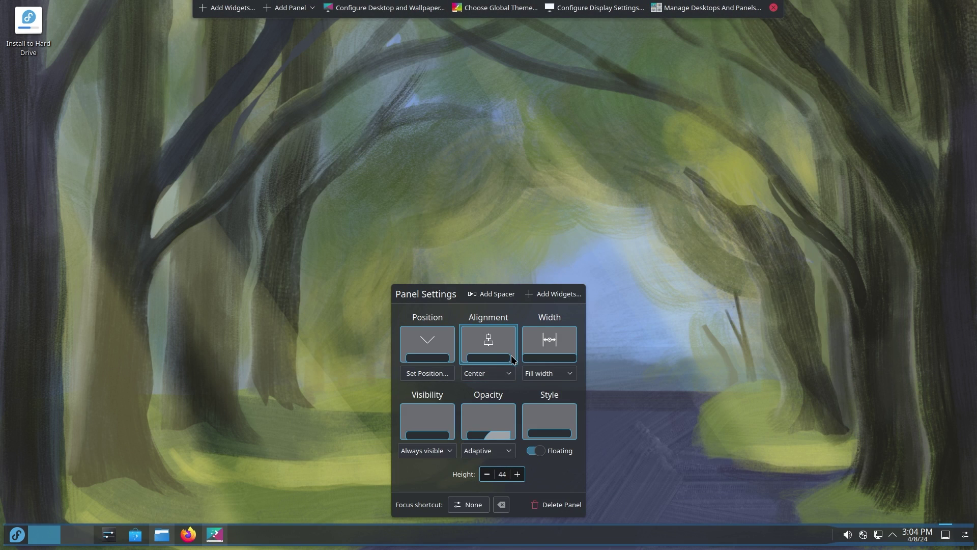
Set the panel visibility to Auto hide, close edit mode and reveal the panel at the bottom edge.
left_click(433, 451)
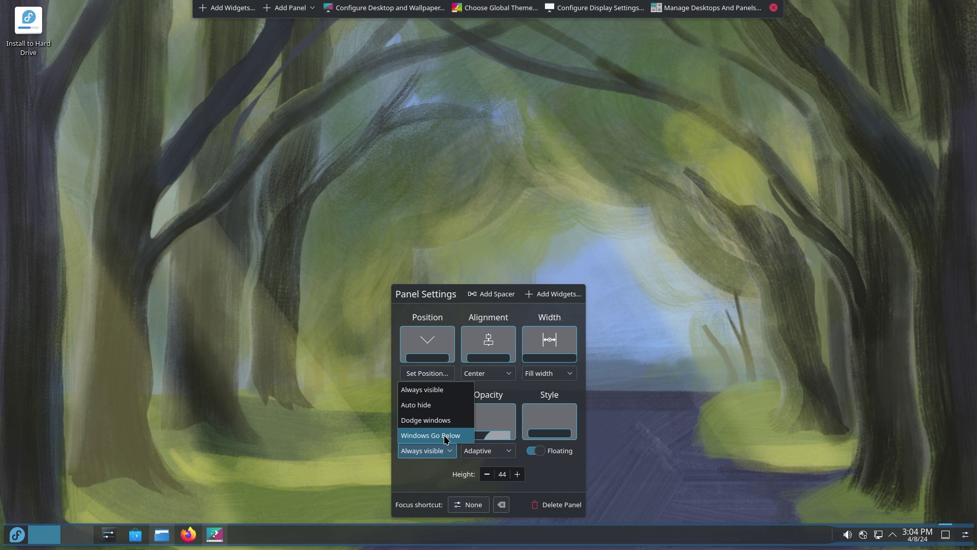
left_click(425, 405)
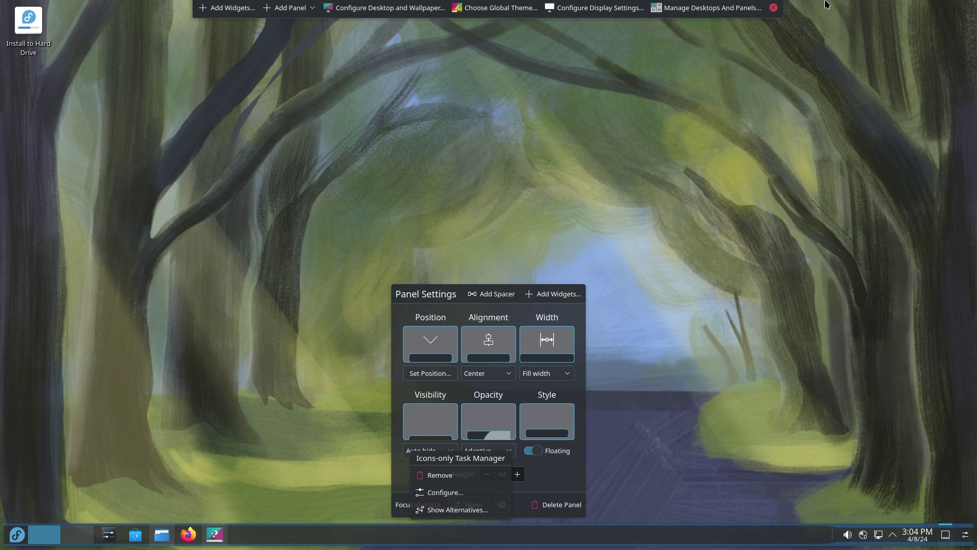
left_click(774, 7)
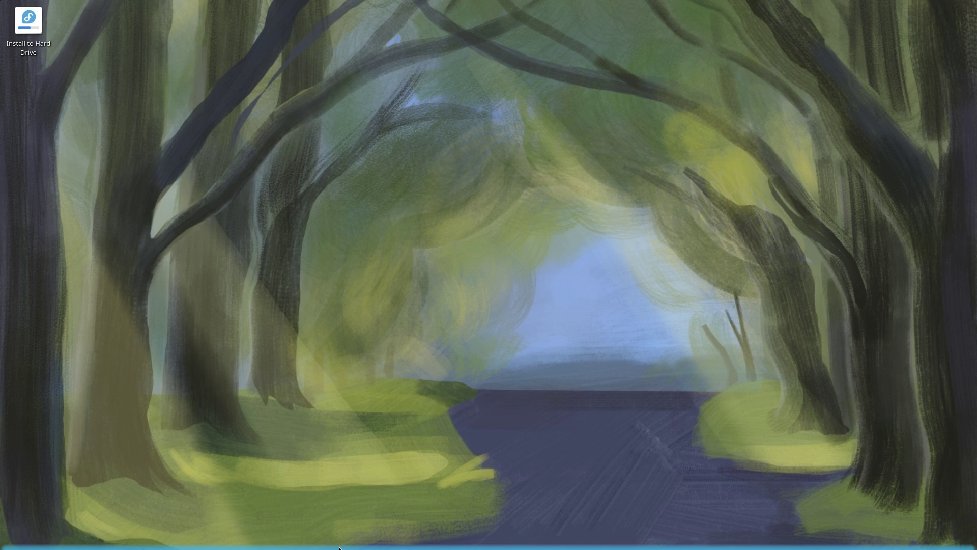
mouse_move(355, 548)
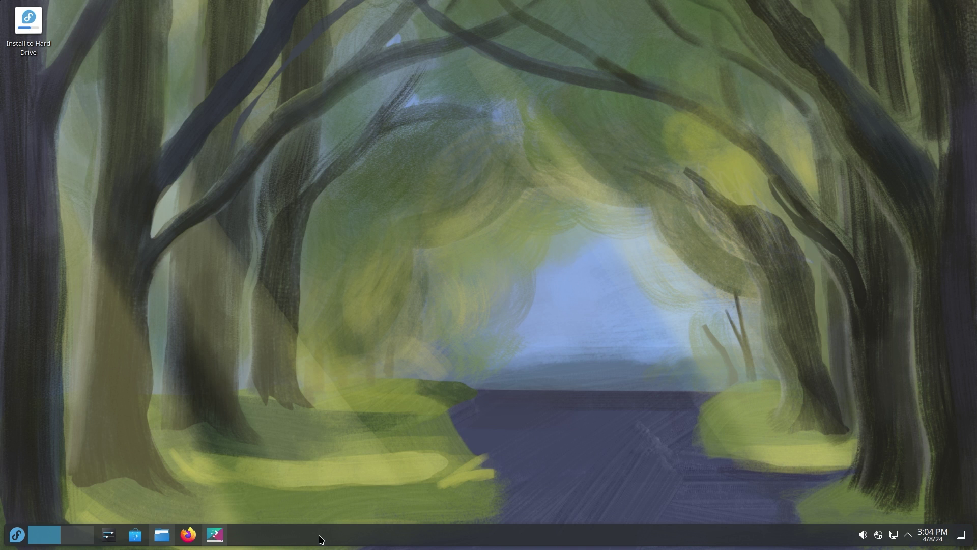
Make the panel dodge windows, then move and minimize the wallpaper settings window.
right_click(431, 540)
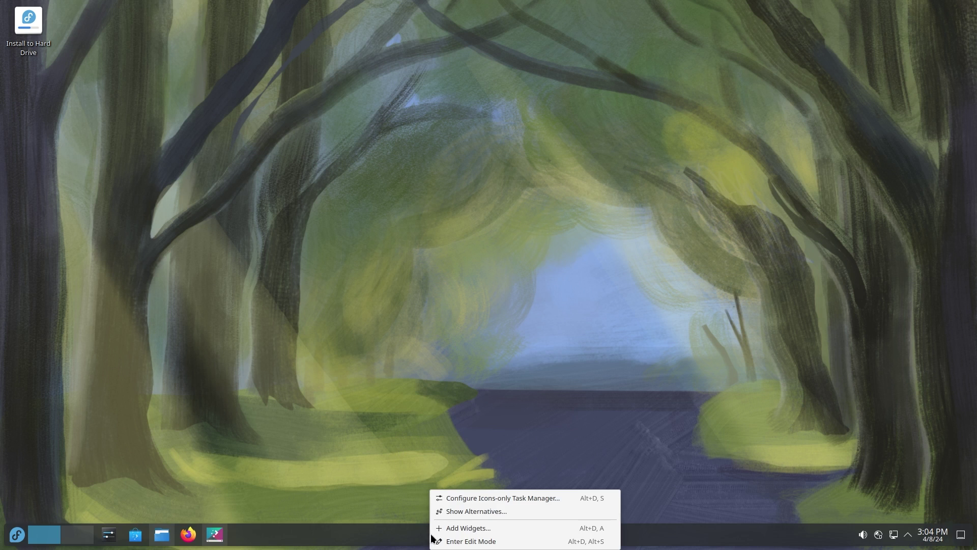
left_click(484, 541)
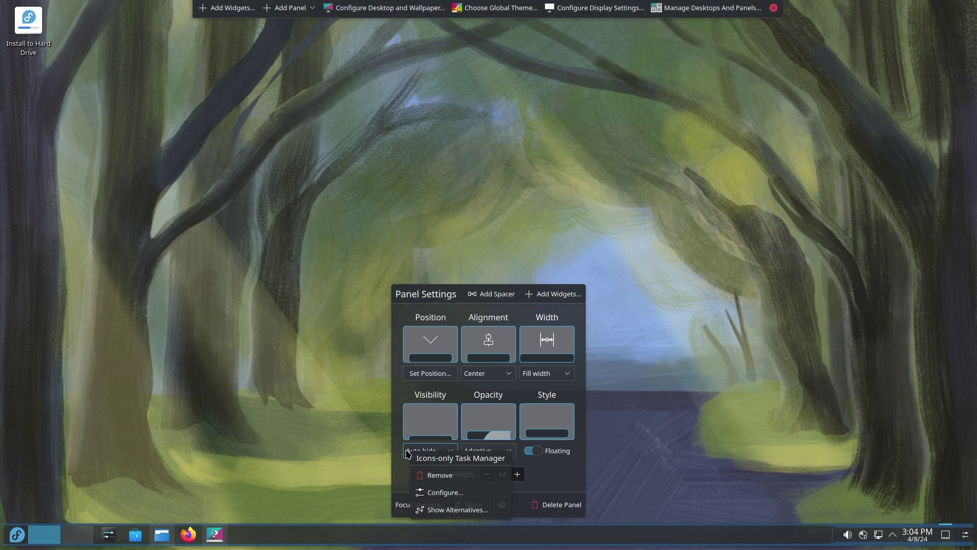
left_click(407, 450)
left_click(422, 413)
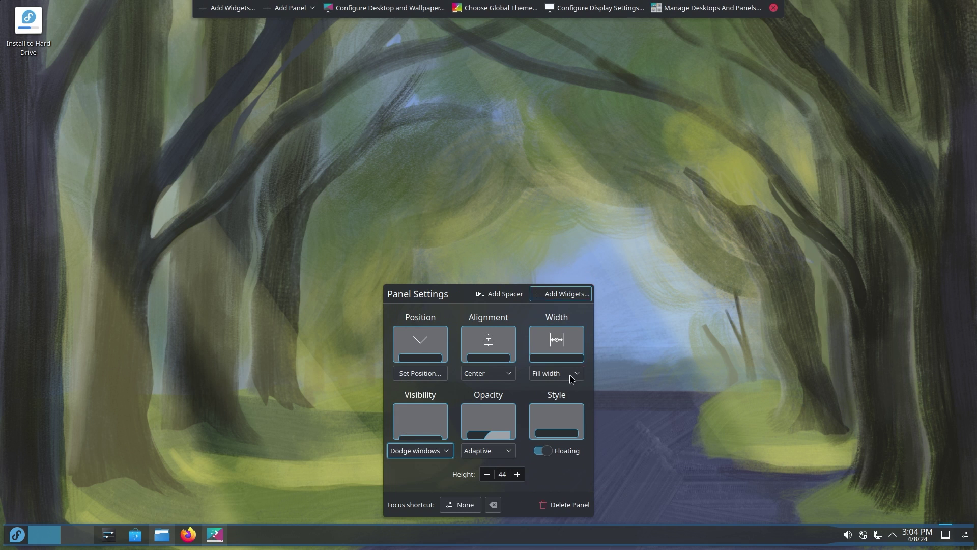
left_click(384, 8)
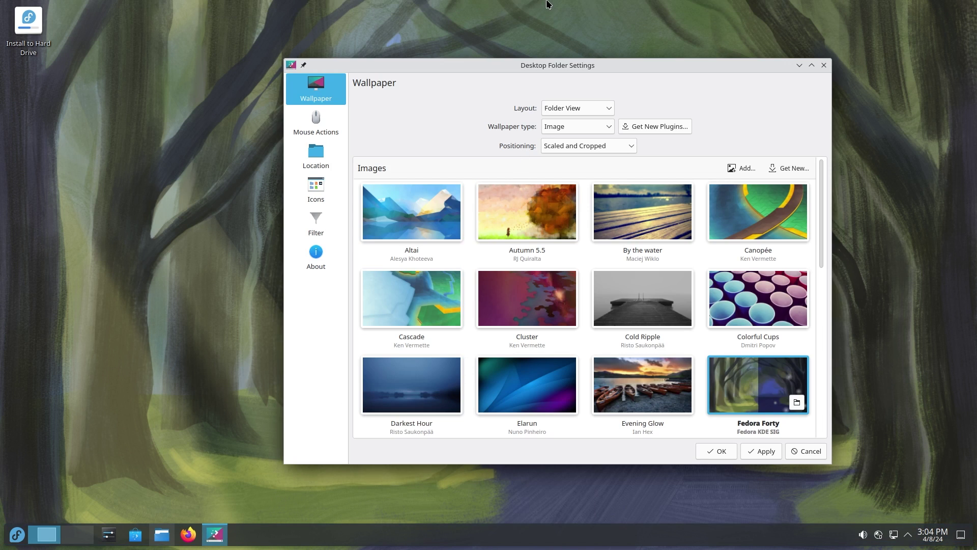
left_click_drag(576, 70, 579, 91)
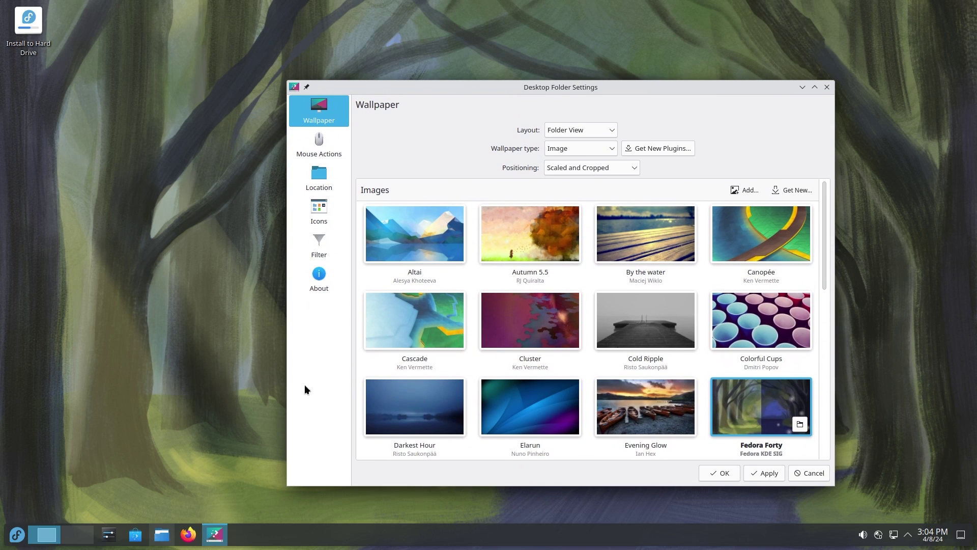
left_click(802, 87)
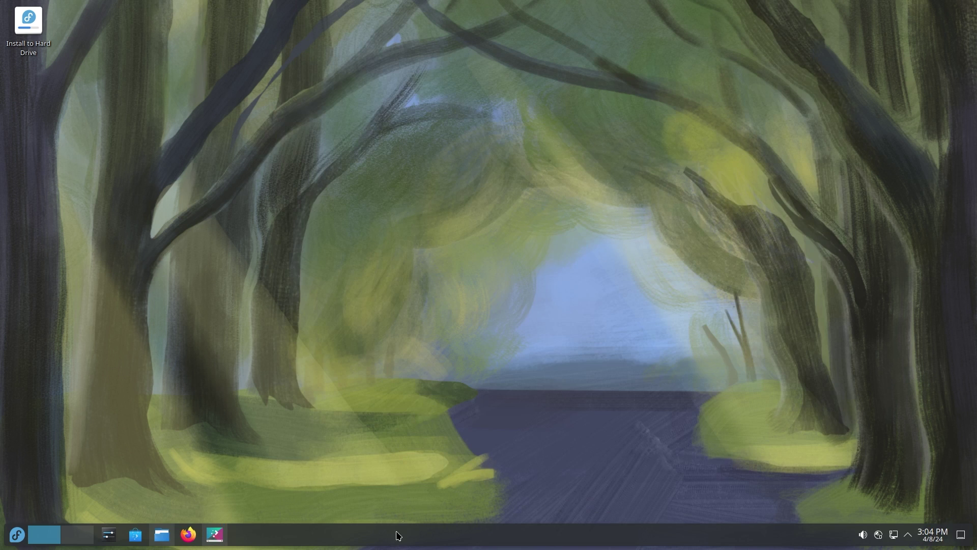
Switch the panel visibility to Windows Go Below, then reposition and minimize the wallpaper window again.
right_click(386, 537)
left_click(406, 539)
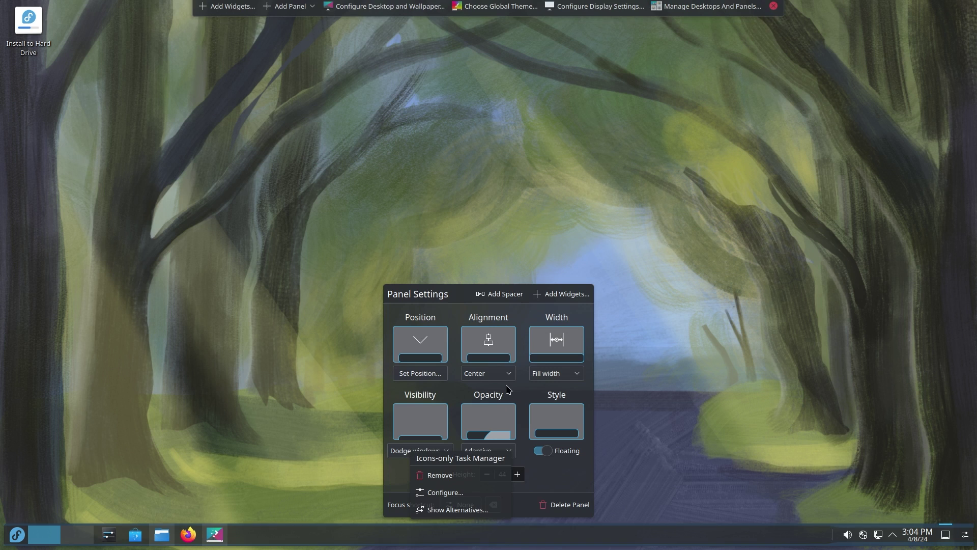
left_click(417, 451)
left_click(421, 435)
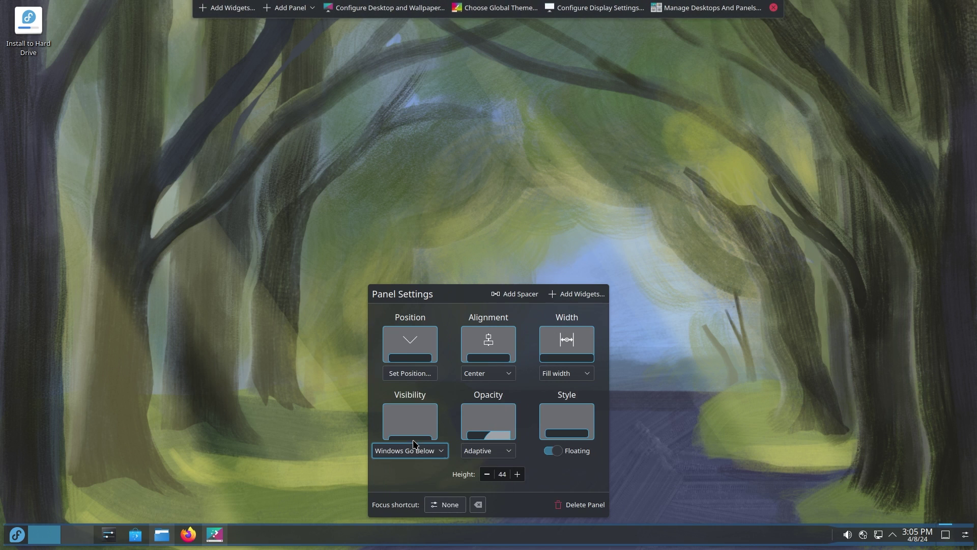
left_click(648, 155)
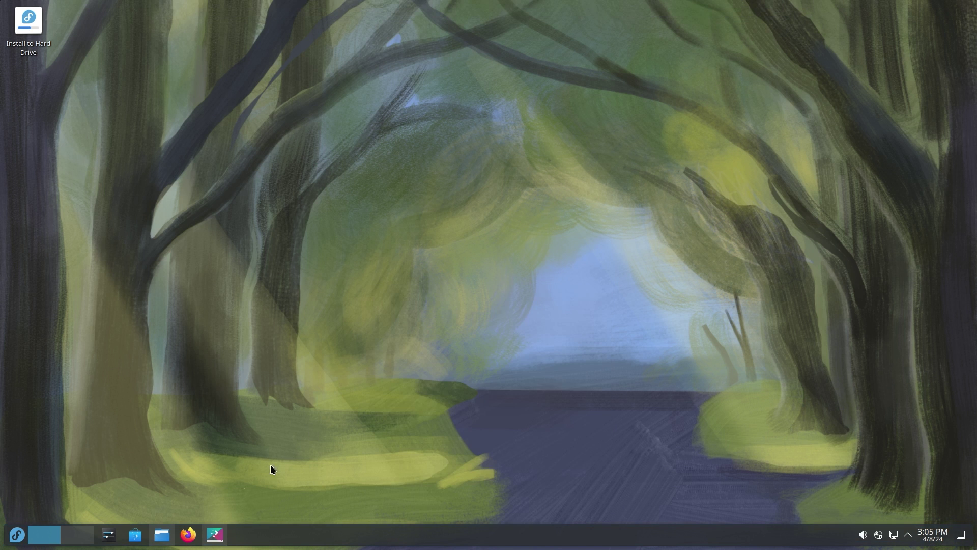
left_click(215, 536)
left_click_drag(502, 86, 491, 58)
left_click(793, 59)
Set the panel to Always visible with opacity left at Adaptive, and move the wallpaper window down.
right_click(251, 532)
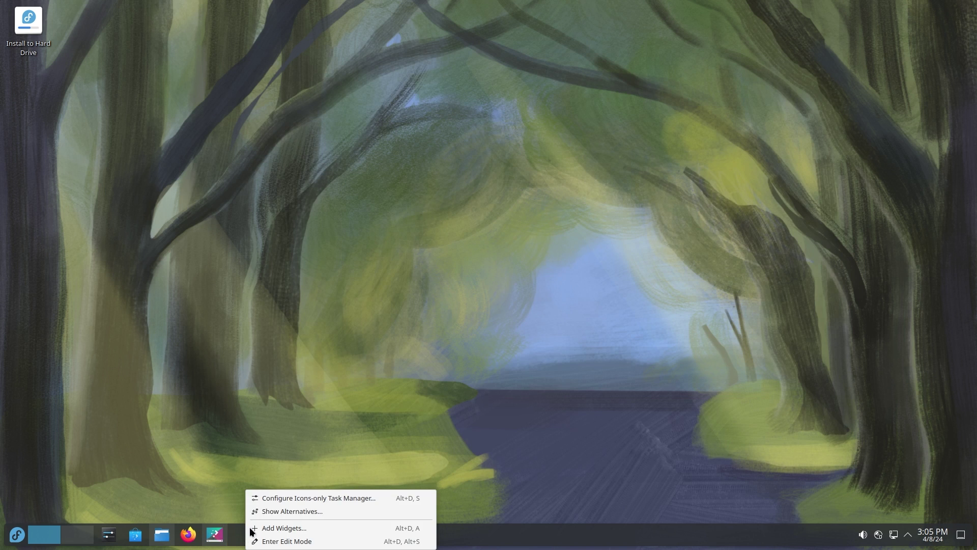
left_click(299, 541)
left_click(391, 453)
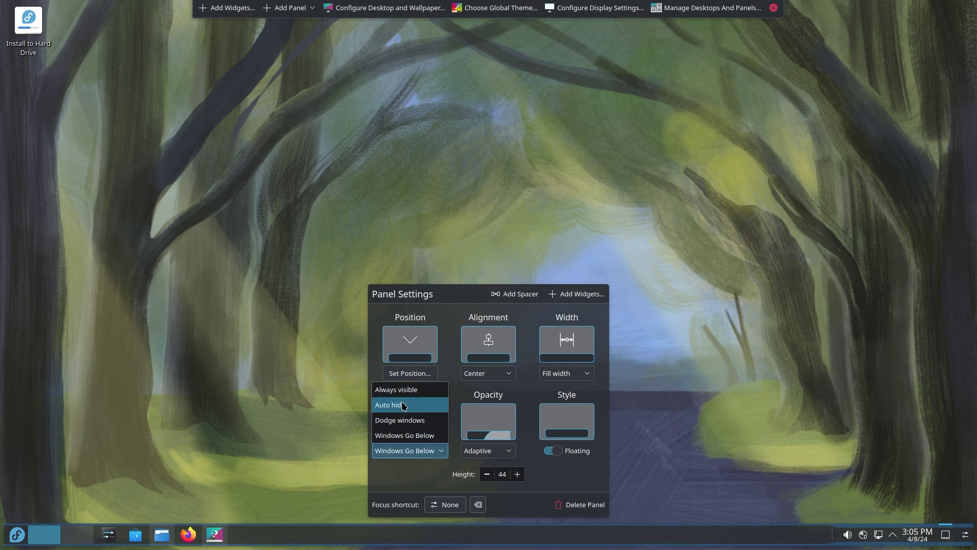
left_click(402, 386)
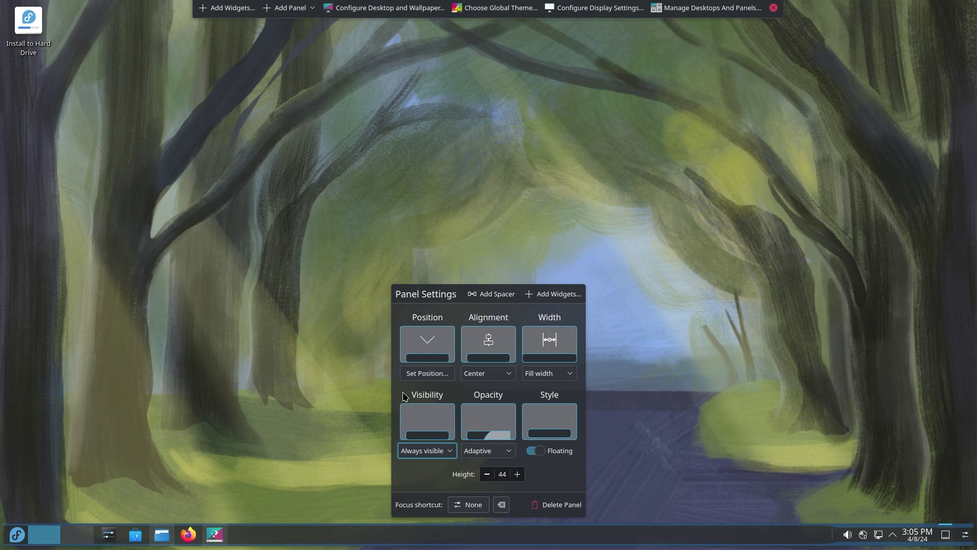
left_click(502, 452)
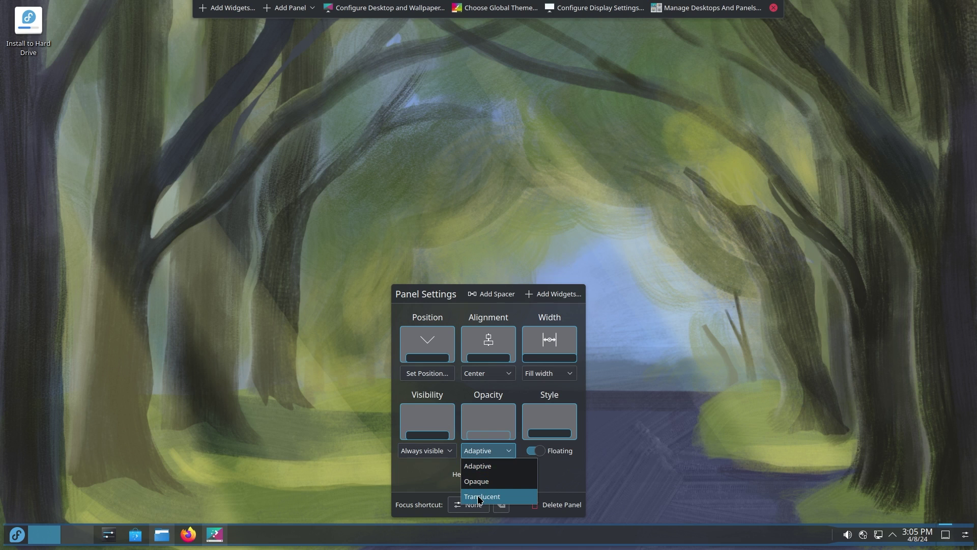
left_click(495, 468)
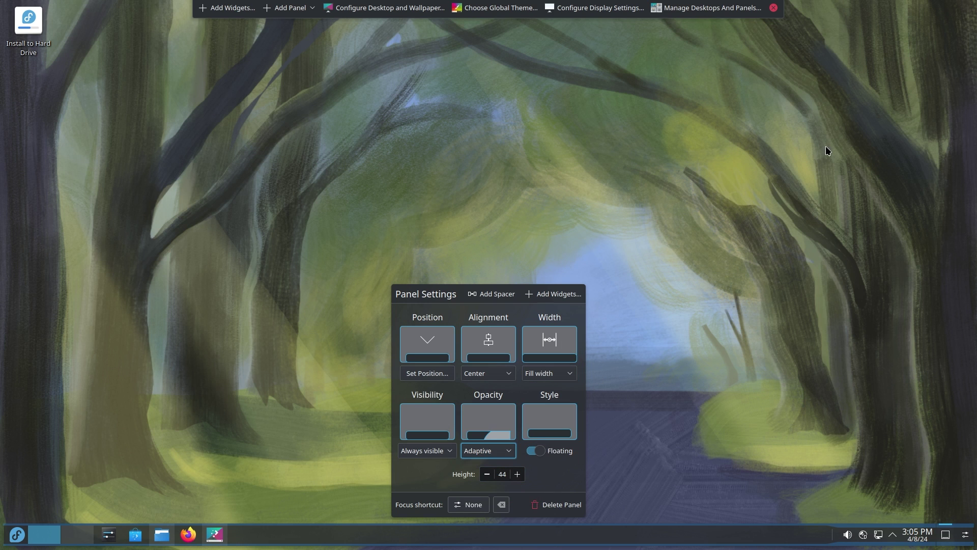
left_click(773, 8)
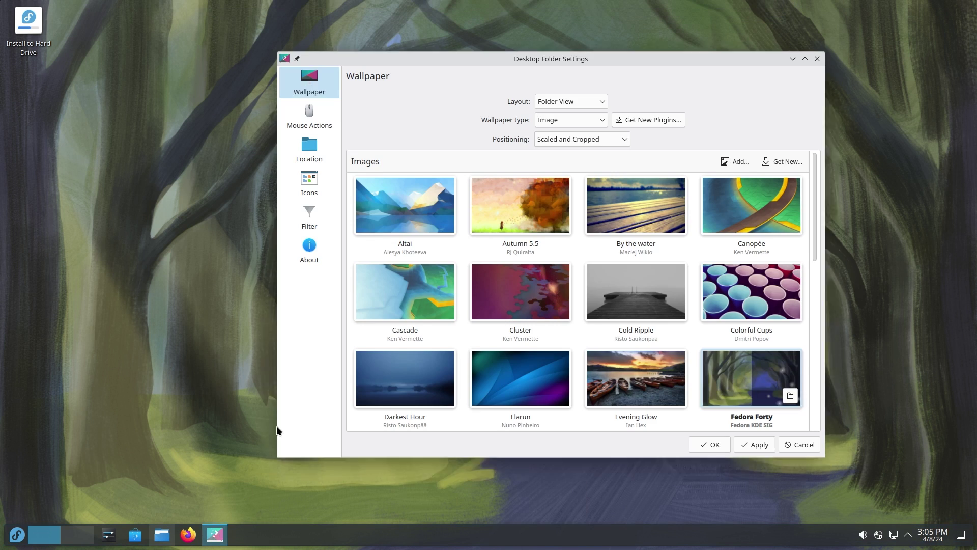
left_click_drag(463, 58, 473, 80)
Make the panel Translucent and toggle Floating off and back on.
left_click(492, 451)
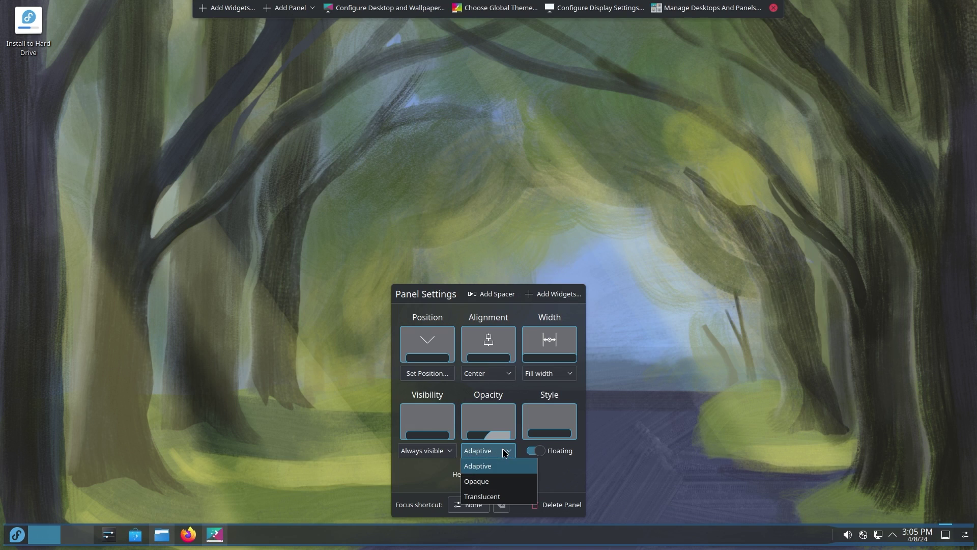
left_click(490, 496)
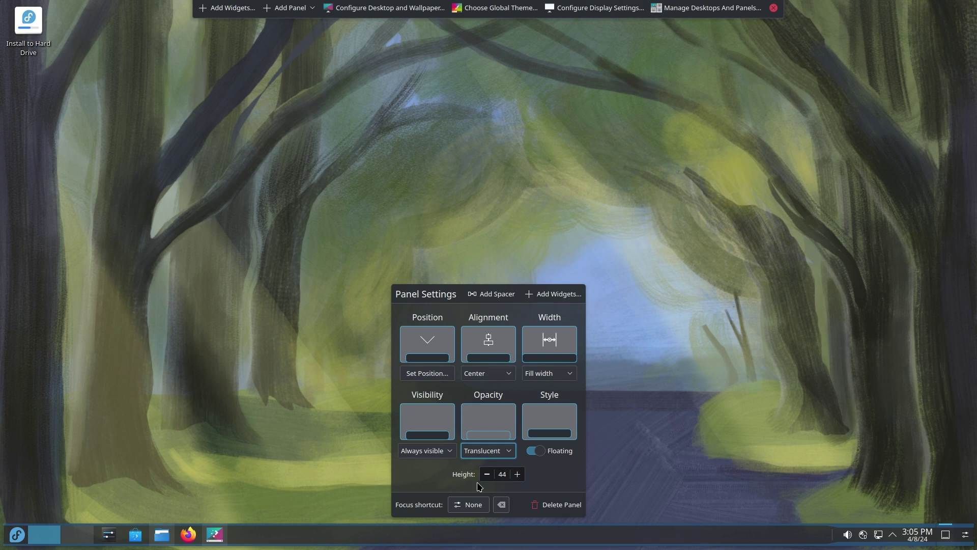
left_click(537, 451)
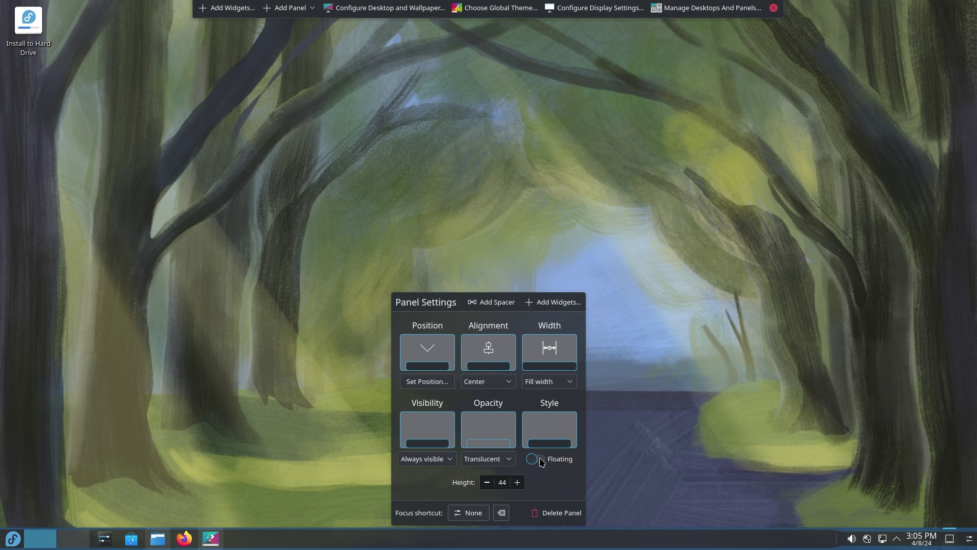
left_click(541, 462)
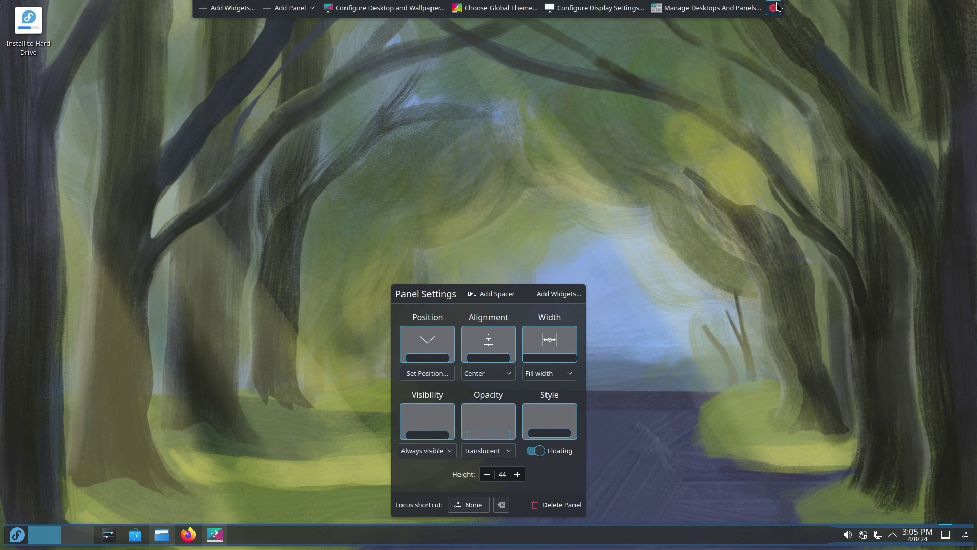
Close edit mode, restore the wallpaper window, and launch Dolphin, Firefox and KWrite.
left_click(775, 9)
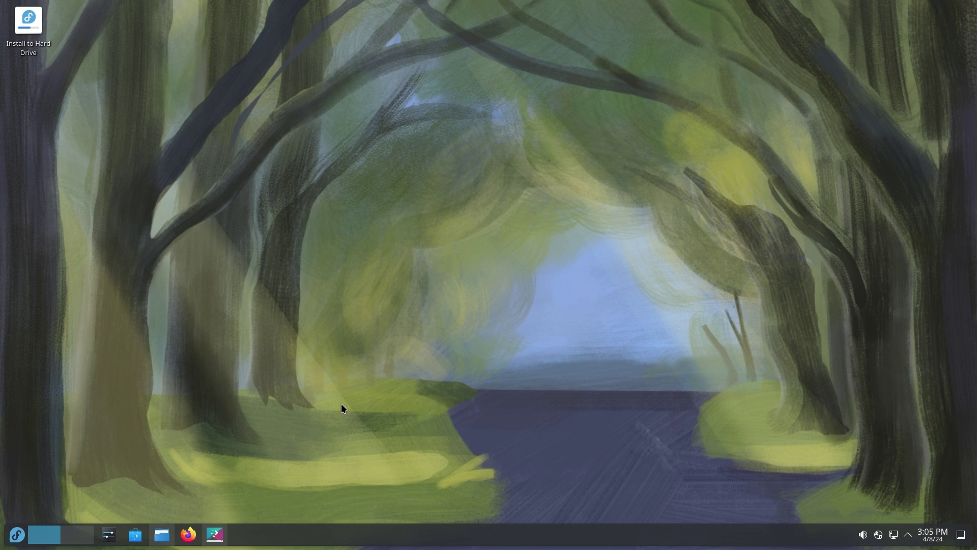
left_click(223, 532)
left_click(161, 534)
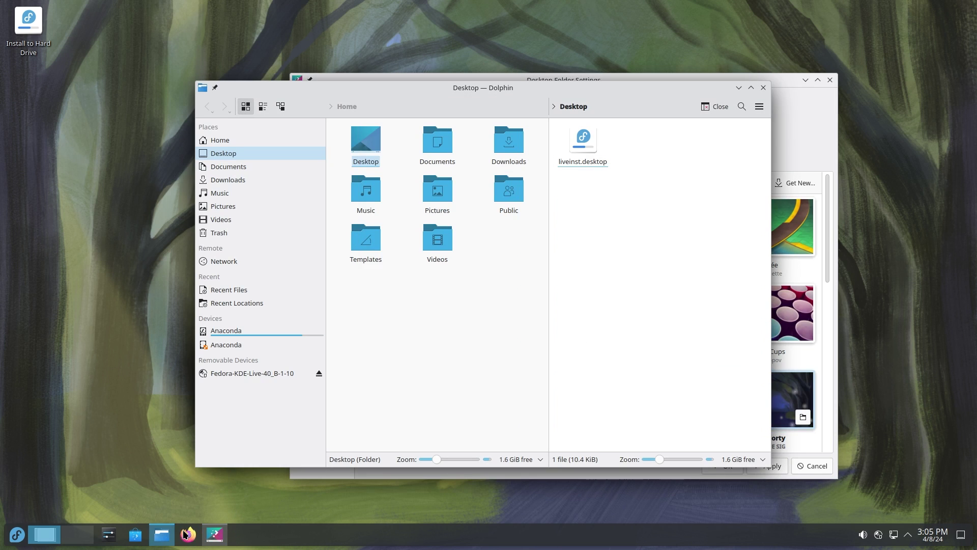
left_click(189, 535)
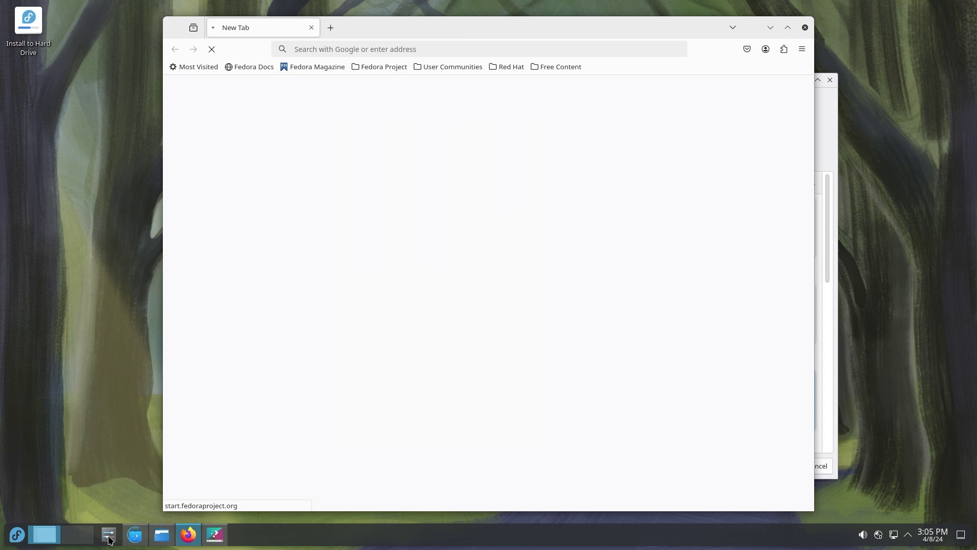
key("super")
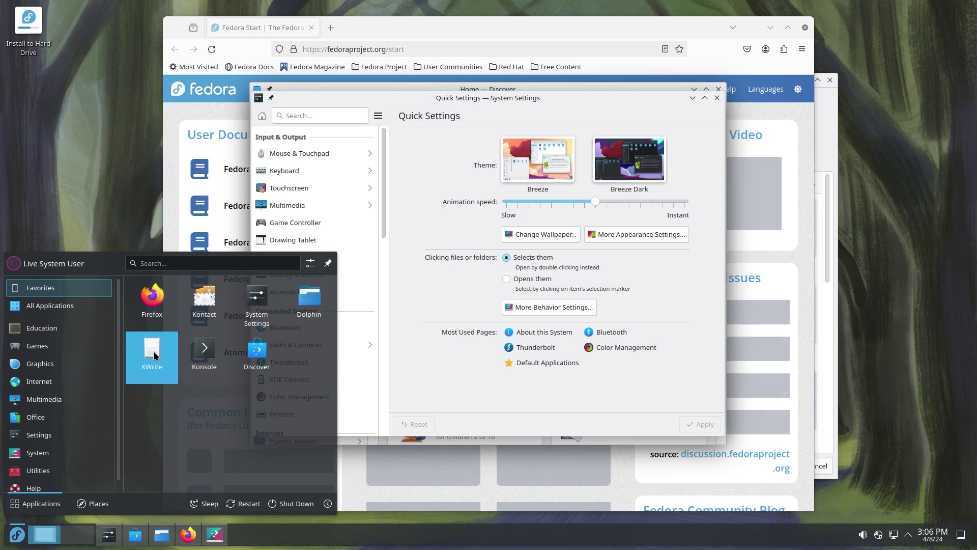
left_click(152, 354)
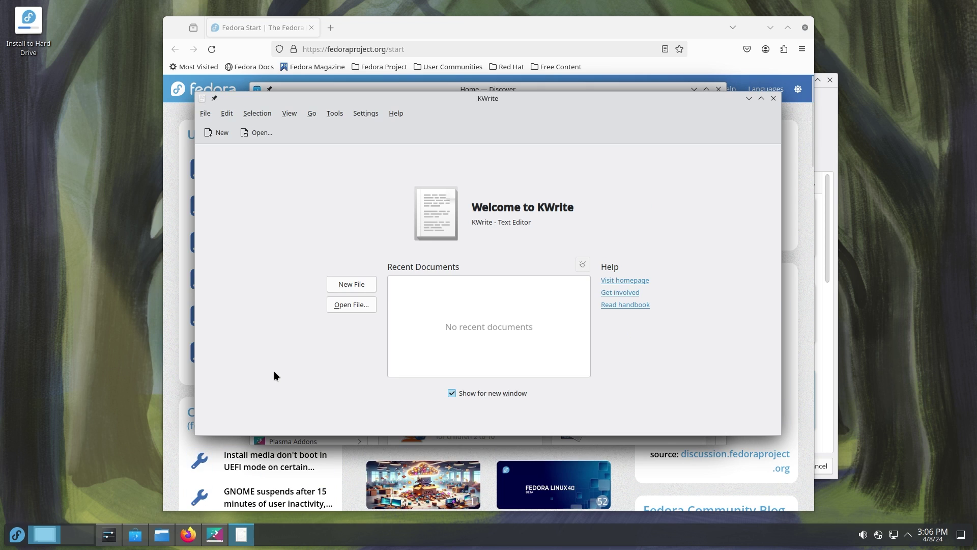
Cycle the Alt+Tab window switcher past Discover until KWrite's welcome window is in front.
key("alt+Tab")
key("alt+Tab")
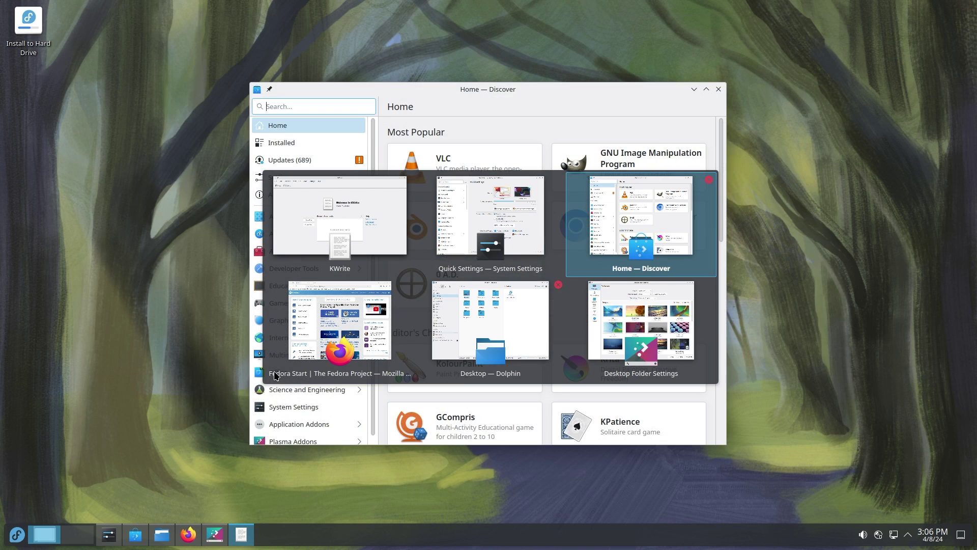
key("alt+Tab")
key("alt+Tab")
key("alt+Tab")
key("alt+Tab")
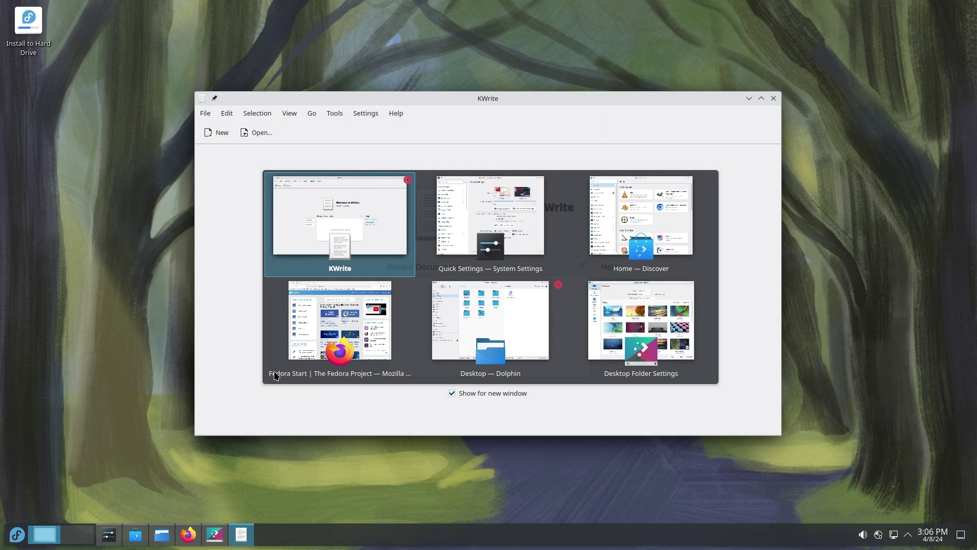
key("alt+Tab")
key("alt+Tab")
key("alt+Tab")
key("alt+Tab")
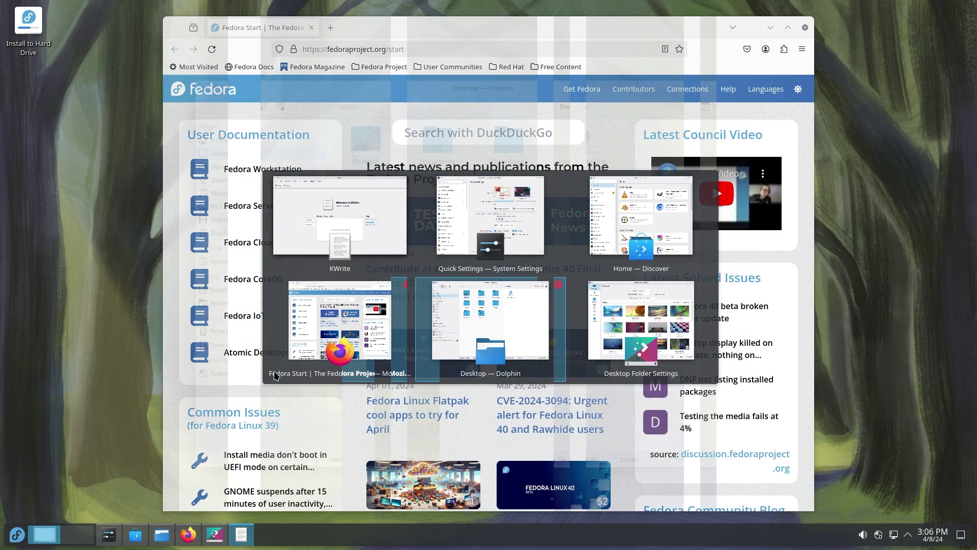
key("alt+Tab")
key("alt+Tab")
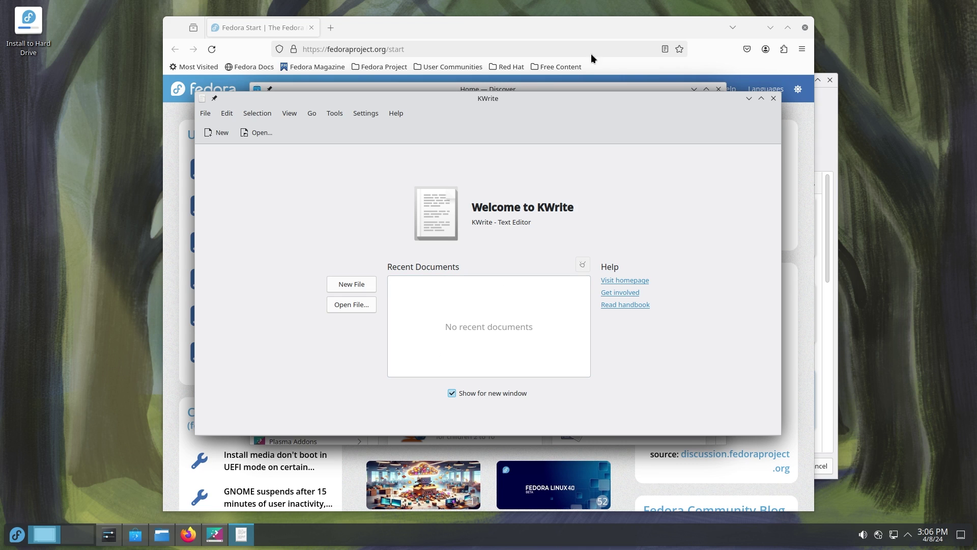
Raise Firefox, open a new Firefox window from its taskbar menu, and move it down-right.
left_click(585, 28)
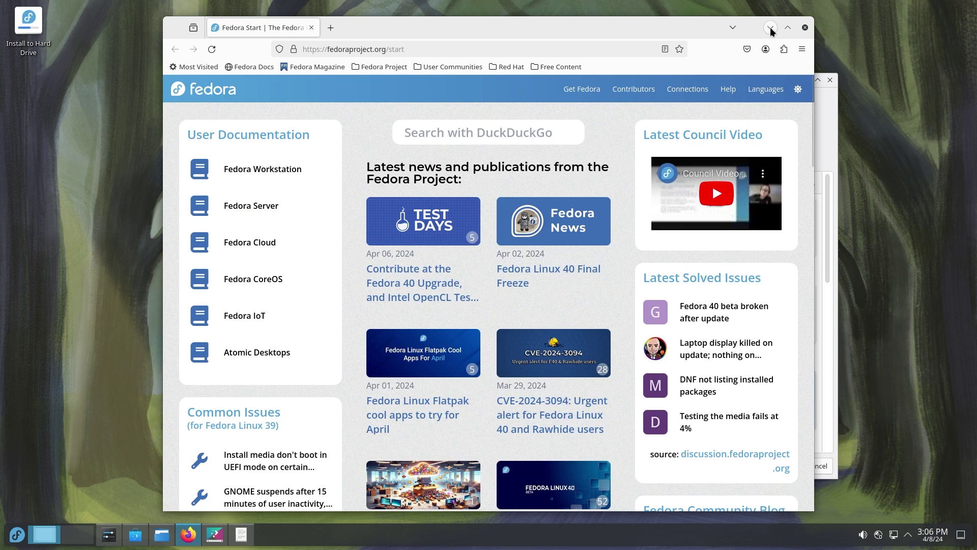
mouse_move(688, 89)
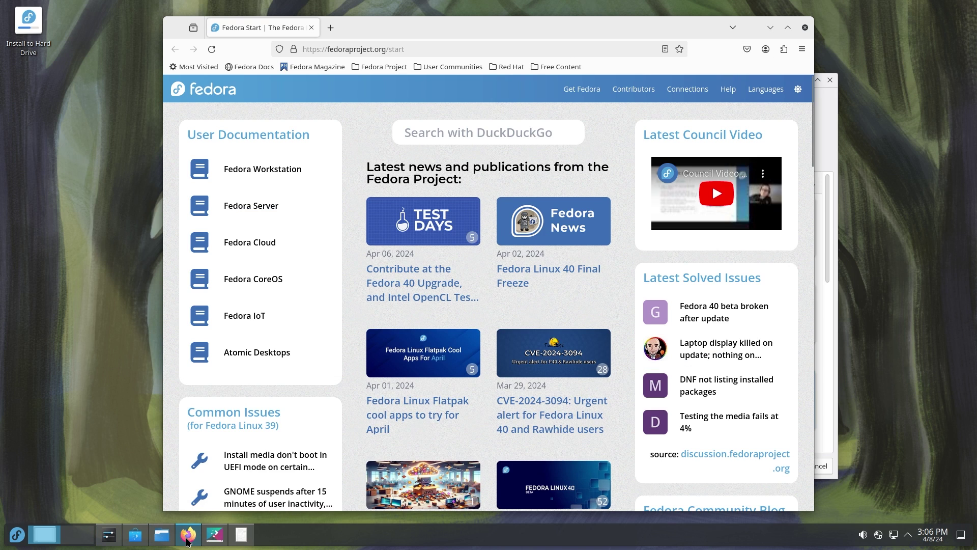
right_click(188, 534)
left_click(214, 402)
left_click_drag(444, 46, 549, 60)
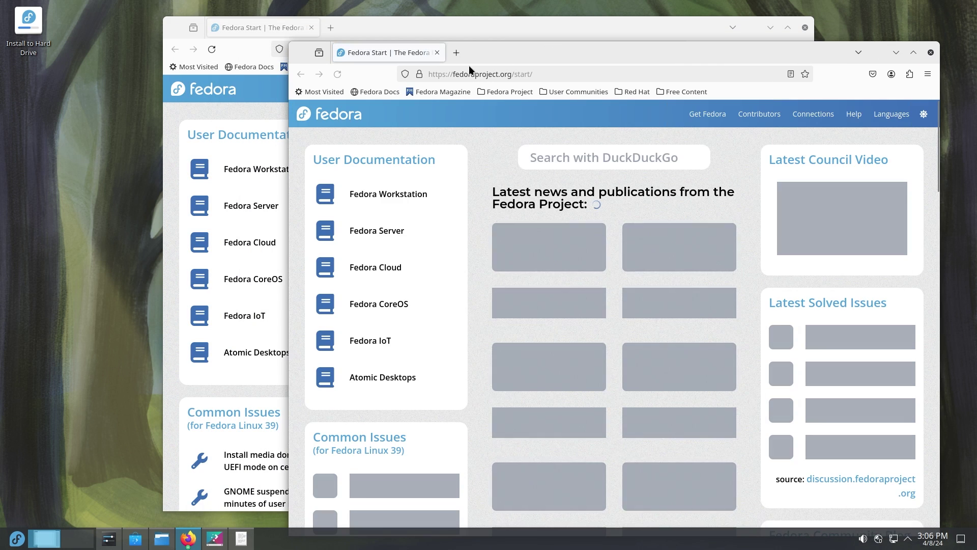
In the new window, replace the Fedora Start tab with the YouTube home page.
key("ctrl+t")
left_click(439, 54)
left_click(583, 280)
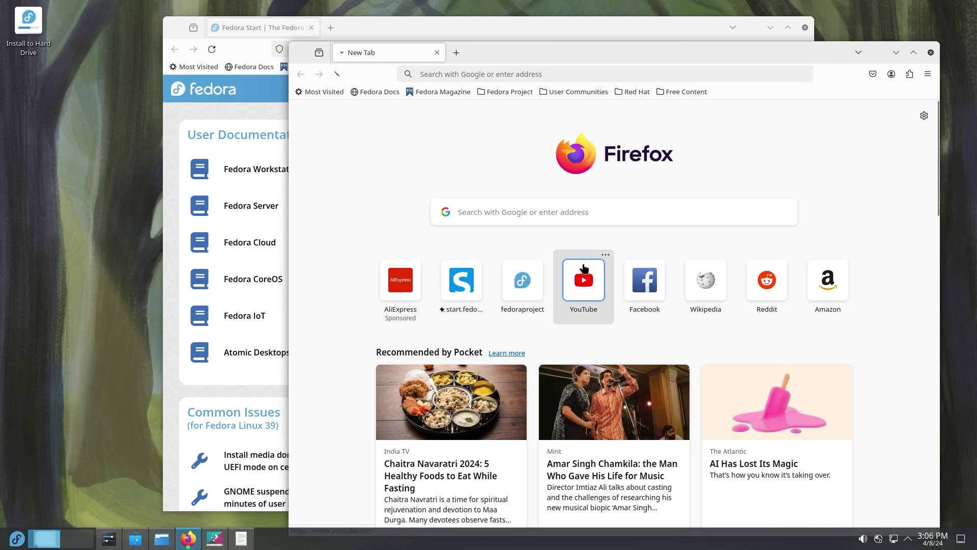
left_click_drag(676, 53, 671, 38)
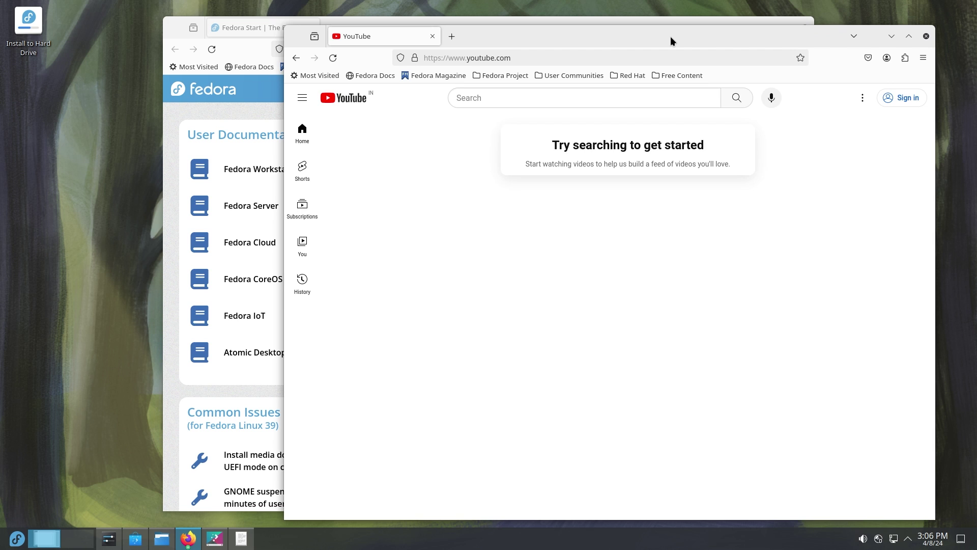
Cycle Alt+Tab through the open windows, past YouTube and Fedora Start, toward Discover.
key("alt+Tab")
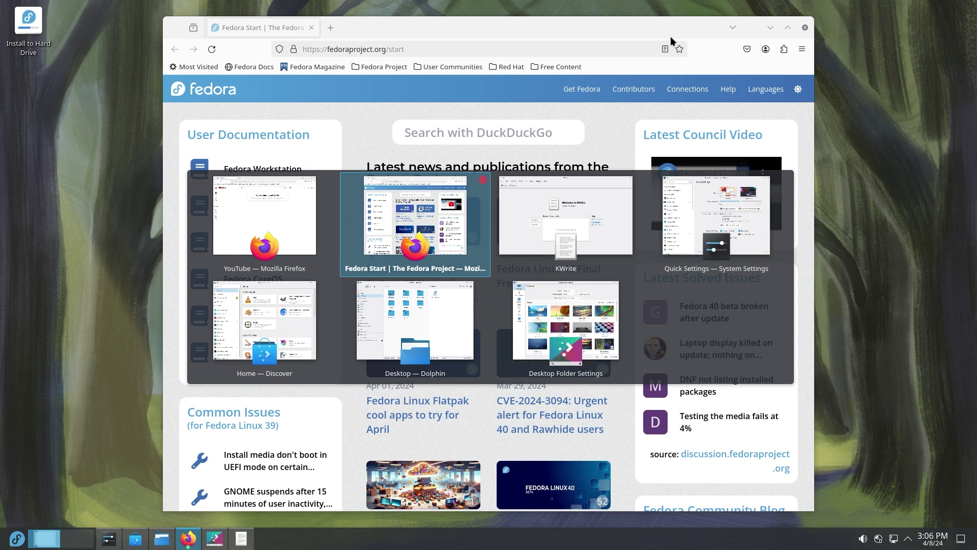
key("alt+Tab")
key("alt+Tab")
key("alt+Tab")
key("alt+Tab")
key("alt+Tab")
key("alt+Tab")
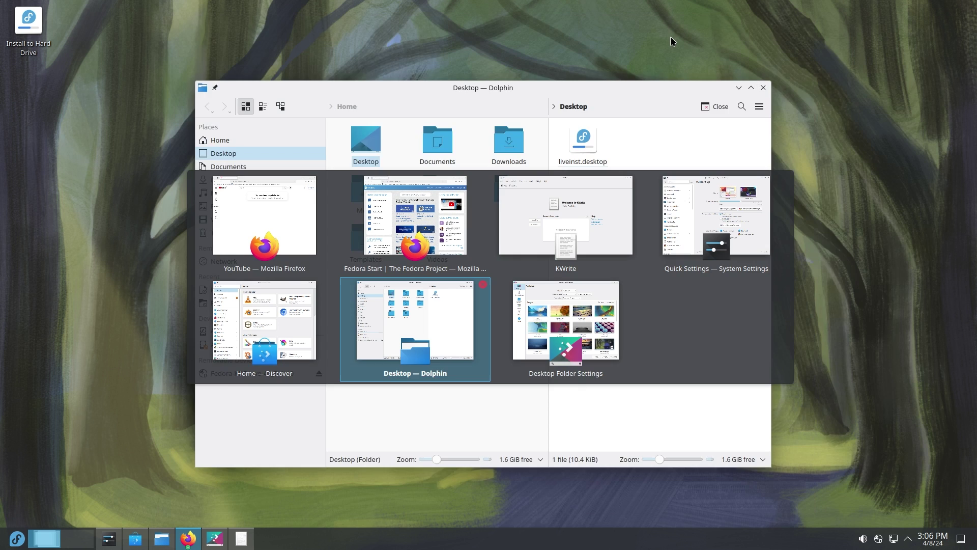
key("alt+Tab")
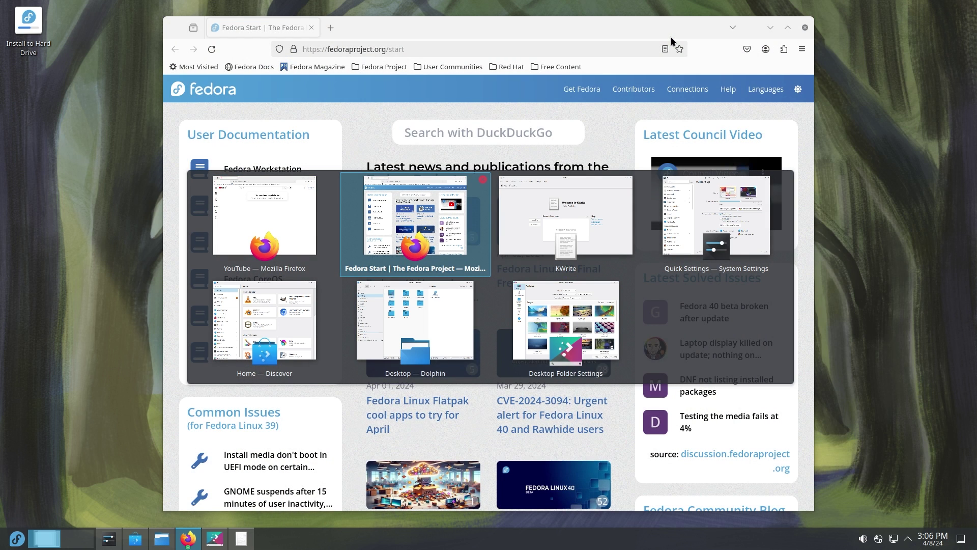
key("alt+Tab")
key("alt+Tab")
key("alt+Tab")
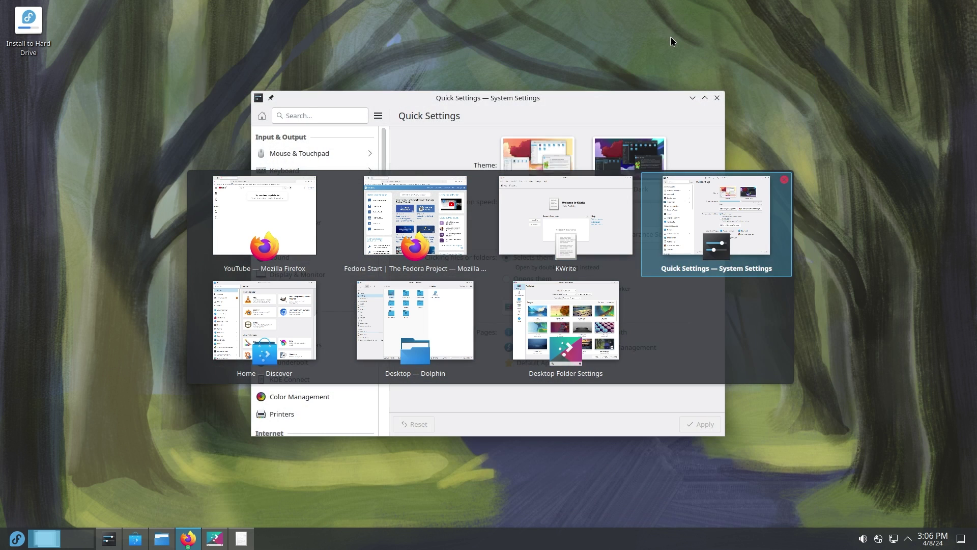
key("alt+Tab")
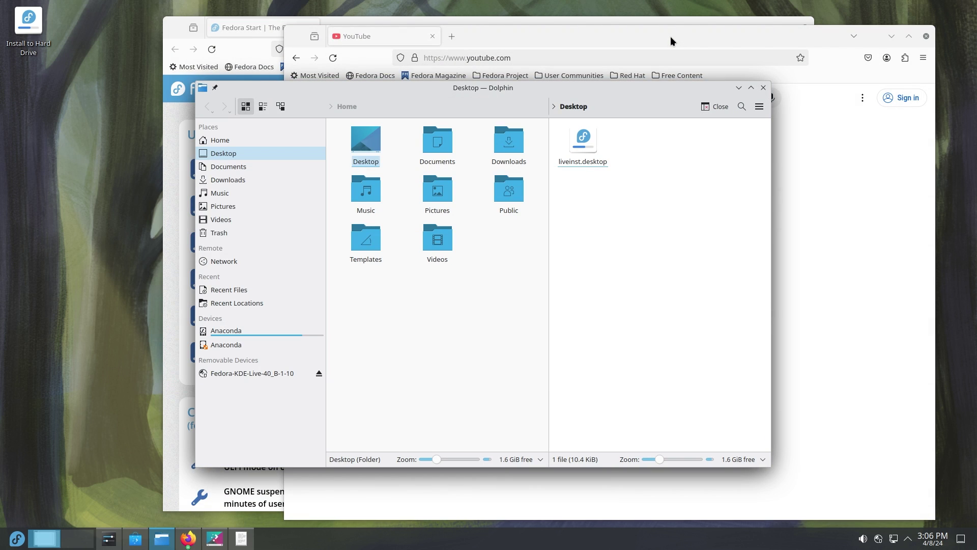
Minimize Dolphin and the YouTube window, and close the Fedora Start window and KWrite.
left_click(739, 88)
left_click(891, 36)
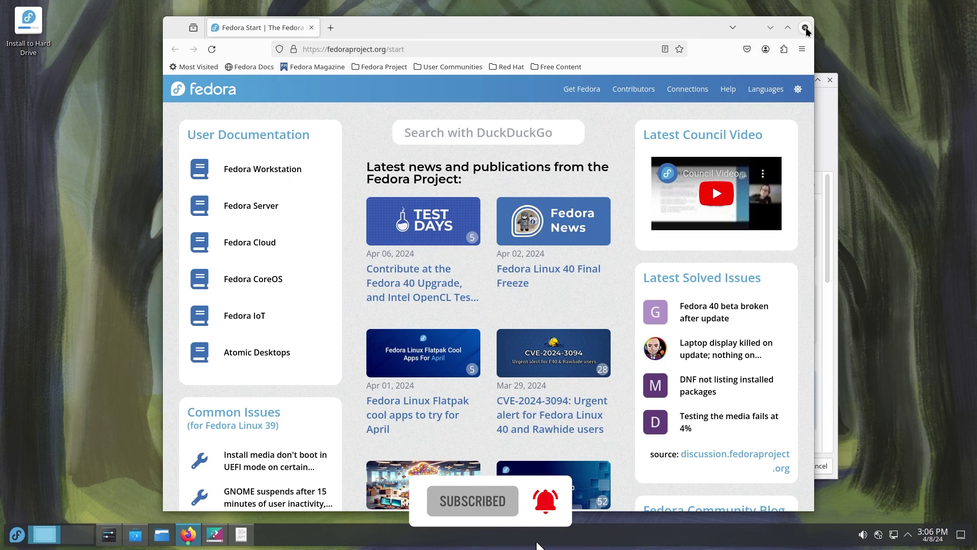
left_click(805, 26)
left_click(772, 96)
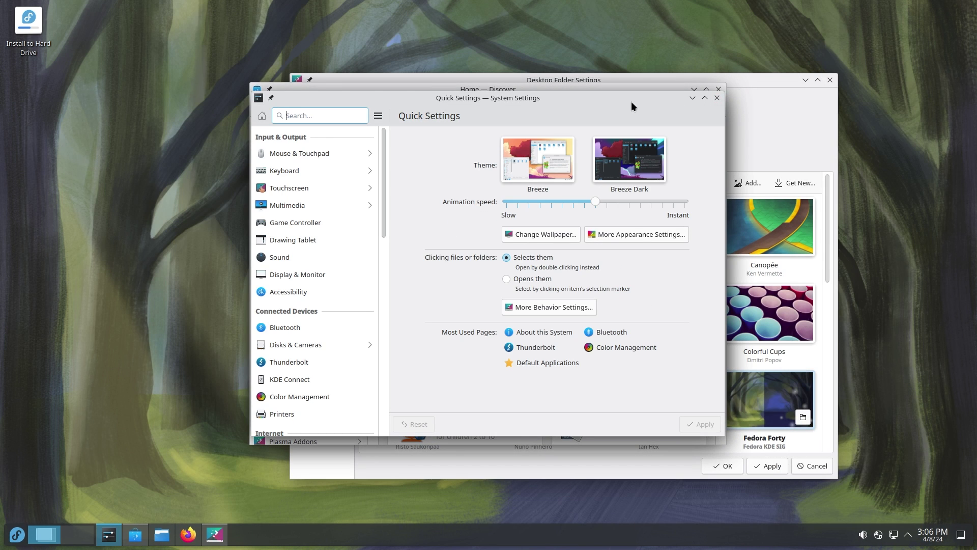
Rearrange windows: move Quick Settings, minimize Desktop Folder Settings, and shift Discover right.
left_click_drag(631, 102, 506, 114)
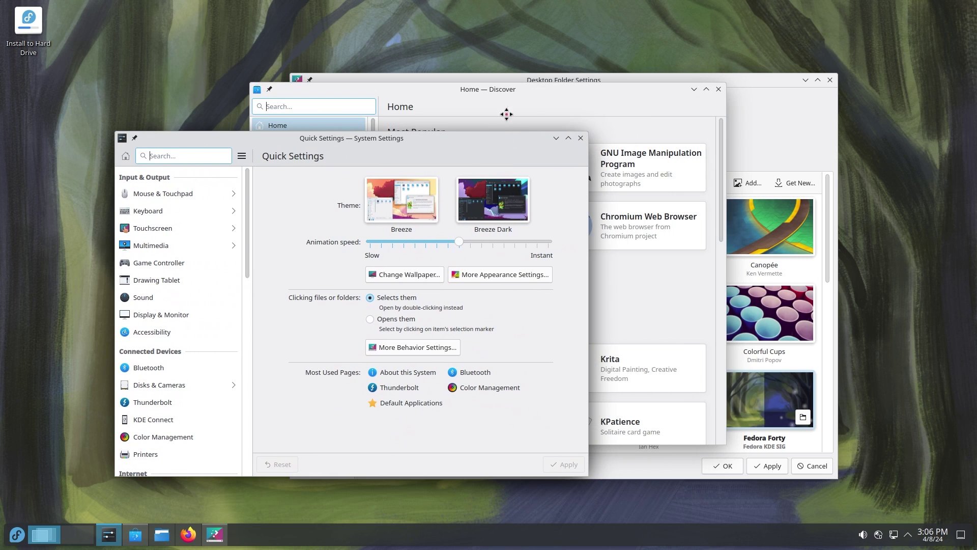
left_click(534, 94)
left_click(807, 85)
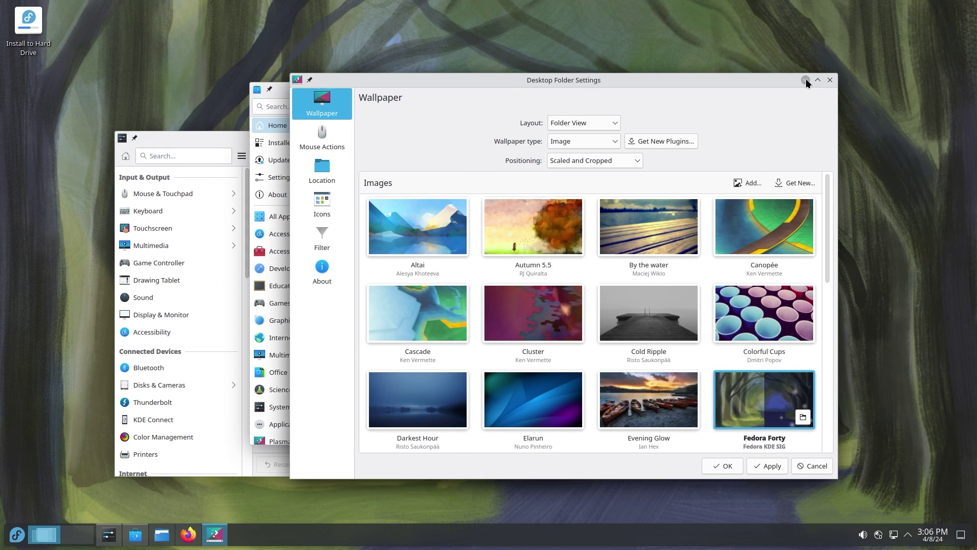
left_click(805, 79)
left_click_drag(465, 88, 585, 85)
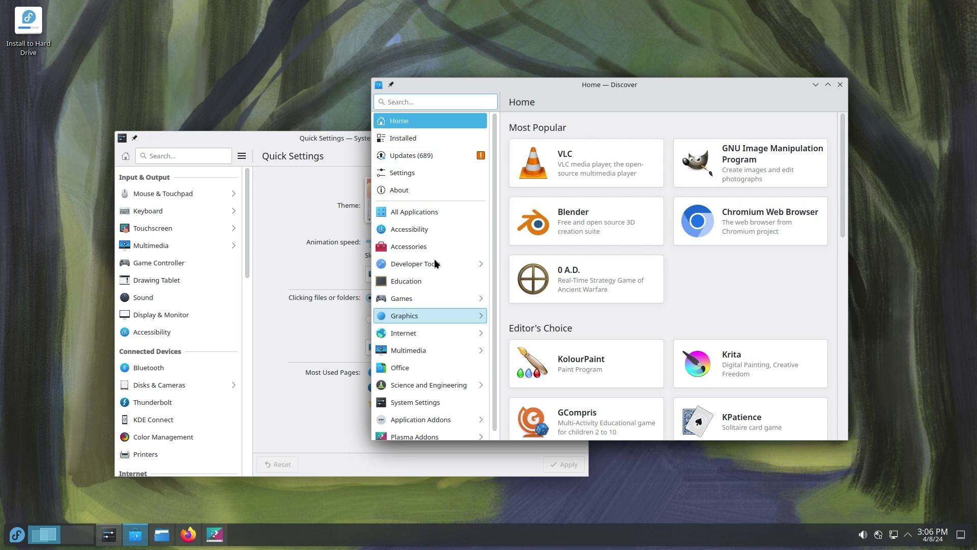
In Discover, browse Accessories and Developer Tools, go back, then view the software sources settings.
left_click(398, 247)
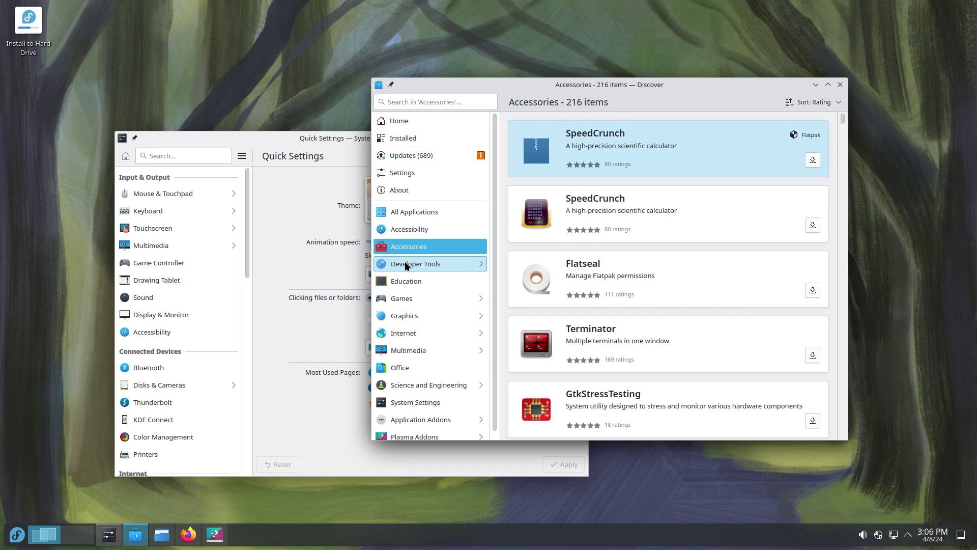
left_click(406, 263)
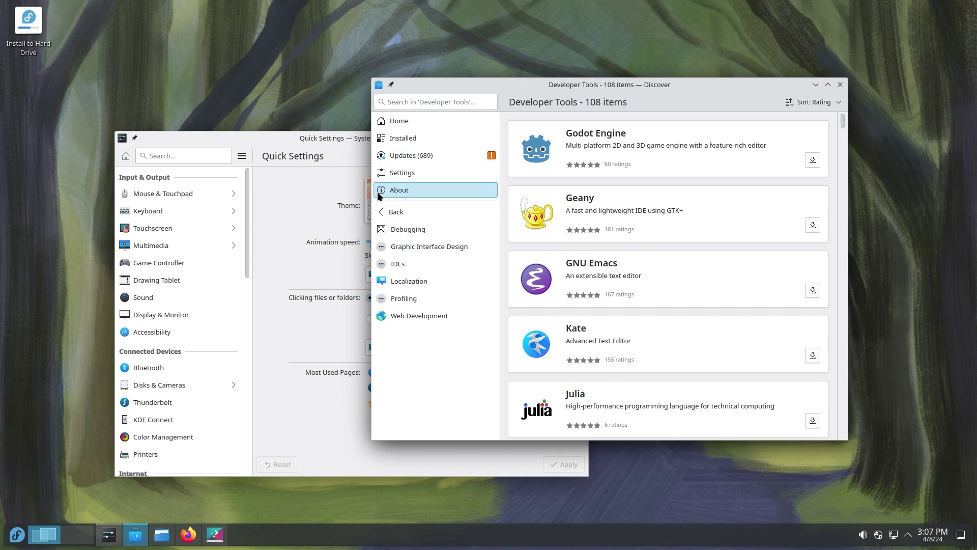
left_click(380, 213)
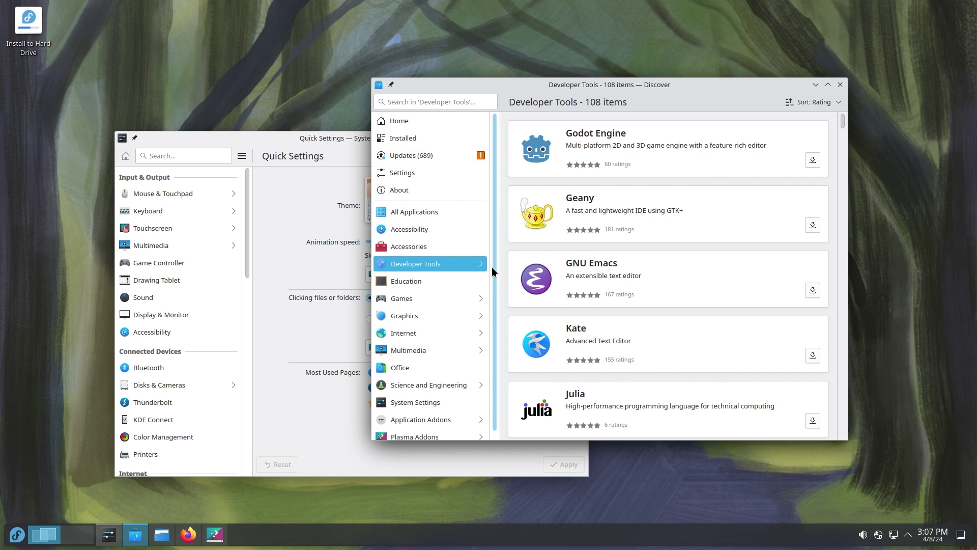
scroll(494, 285, "down", 1)
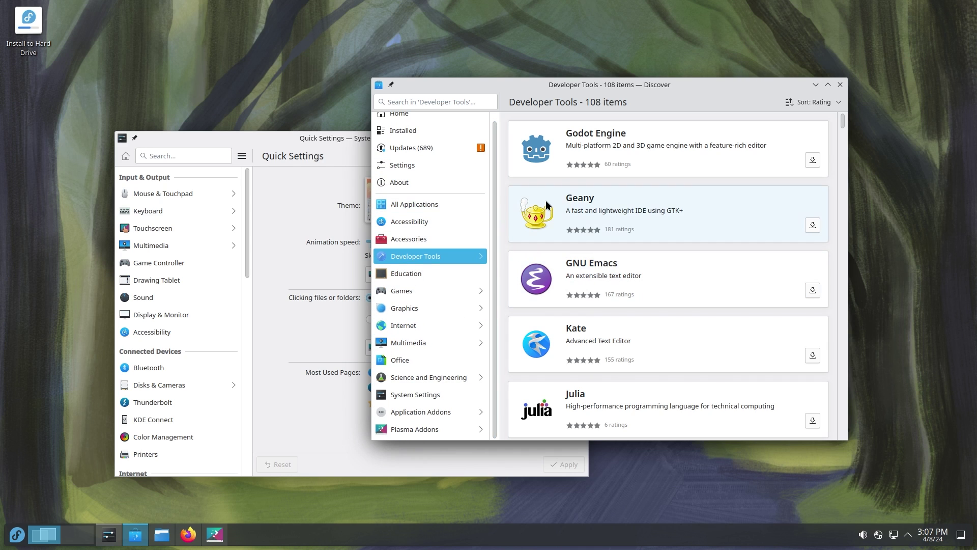
left_click(403, 166)
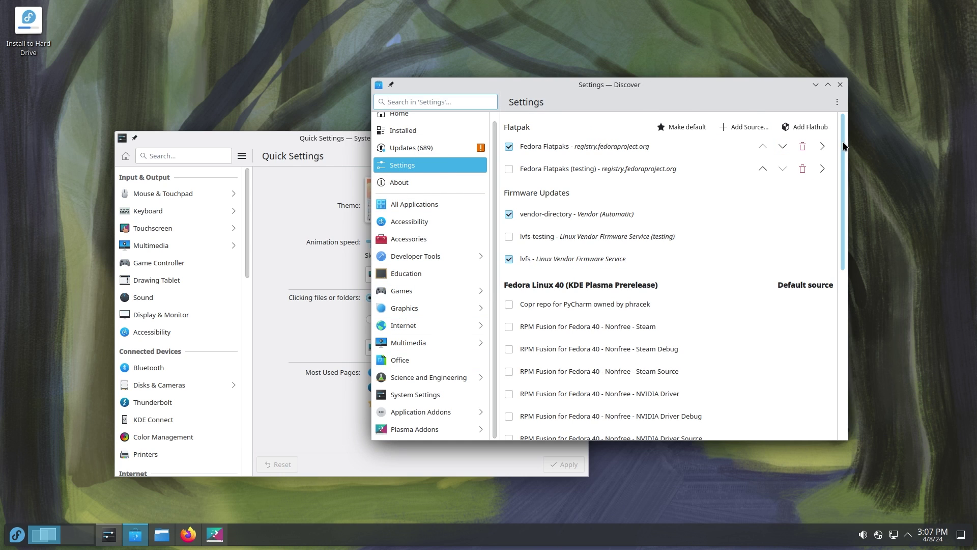
mouse_move(843, 146)
left_mouse_down()
mouse_move(831, 329)
mouse_move(843, 129)
left_mouse_up()
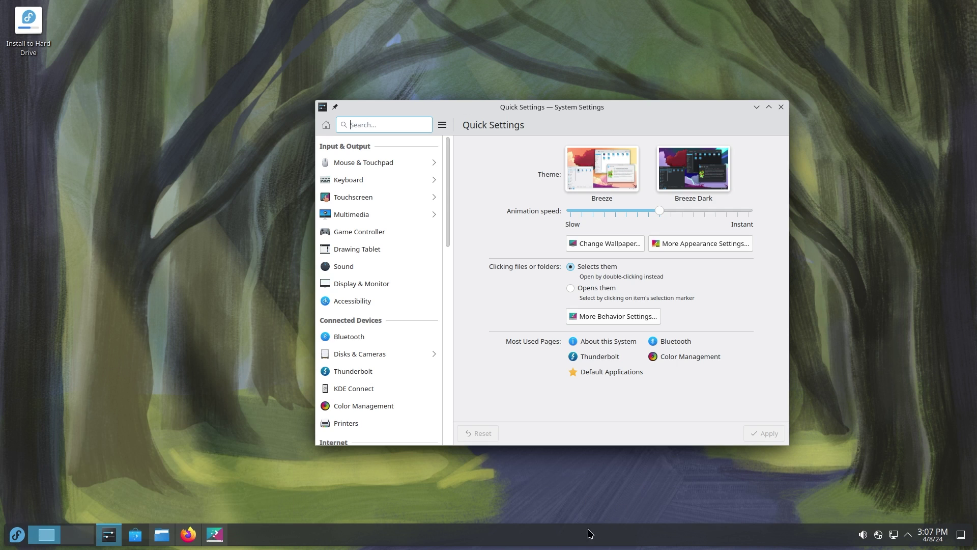
Open System Settings' About this System page showing Fedora Linux 40 and Plasma 6.0.2.
left_click(17, 535)
left_click(17, 536)
left_click_drag(450, 188, 445, 413)
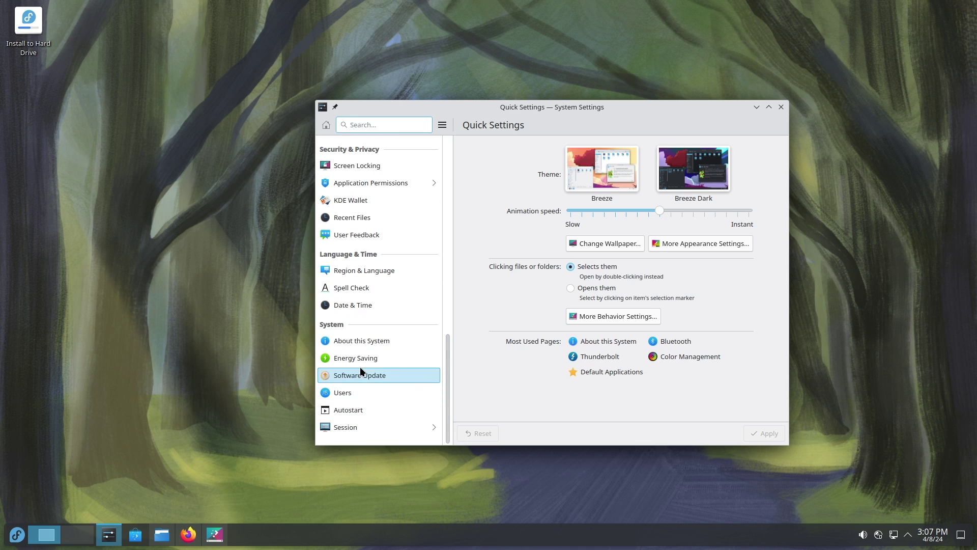
left_click(359, 342)
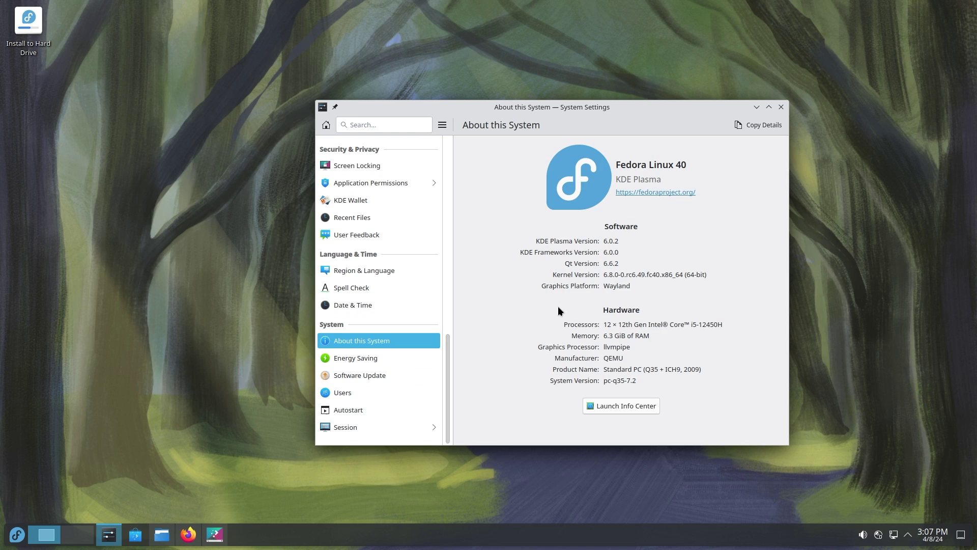
Select the kernel version and Wayland text, scroll the sidebar, then click the settings search field.
left_click_drag(602, 276, 685, 273)
left_click(657, 287)
double_click(610, 286)
left_click_drag(447, 382, 475, 176)
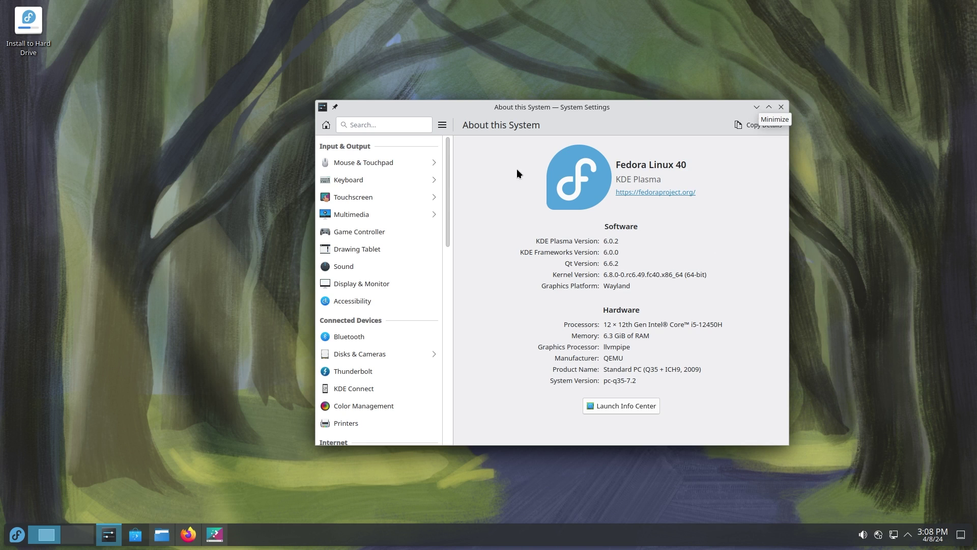
left_click_drag(448, 187, 473, 186)
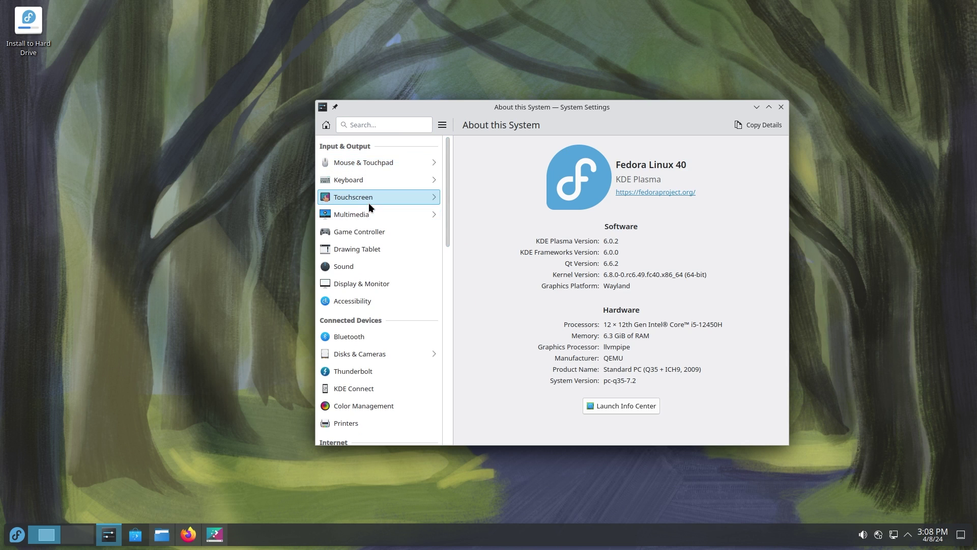
mouse_move(449, 224)
left_mouse_down()
mouse_move(455, 429)
mouse_move(476, 215)
left_mouse_up()
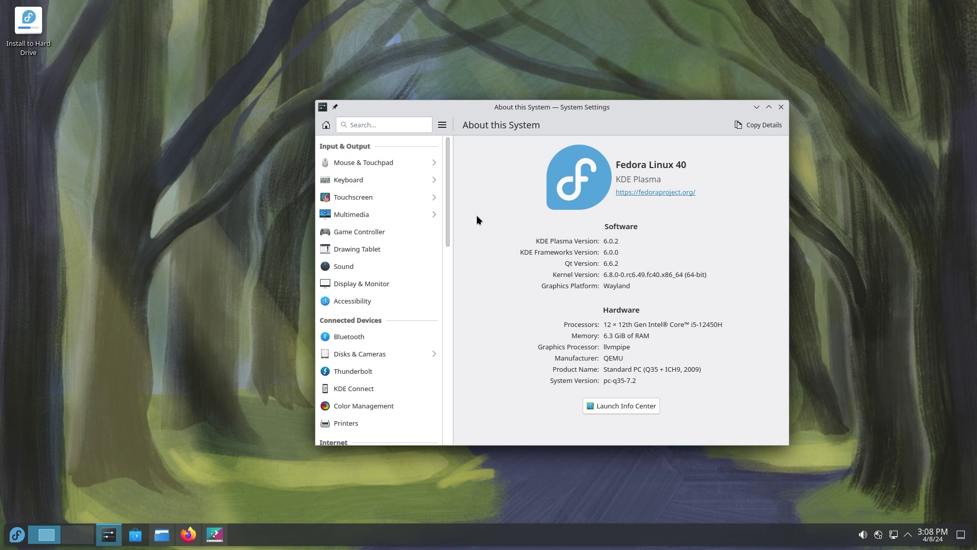
left_click(388, 126)
Close System Settings, restore Dolphin, and open then dismiss the Desktop folder's context menu.
left_click(784, 107)
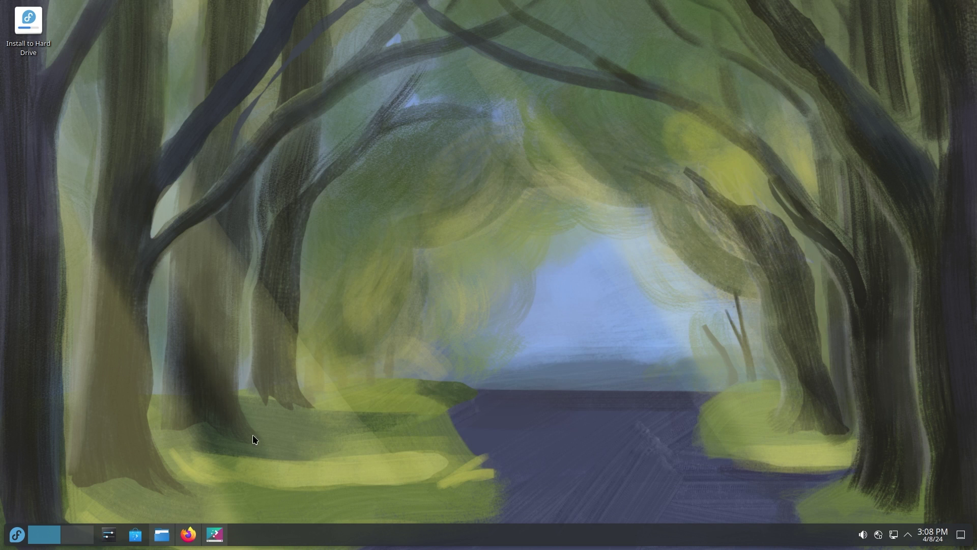
left_click(166, 540)
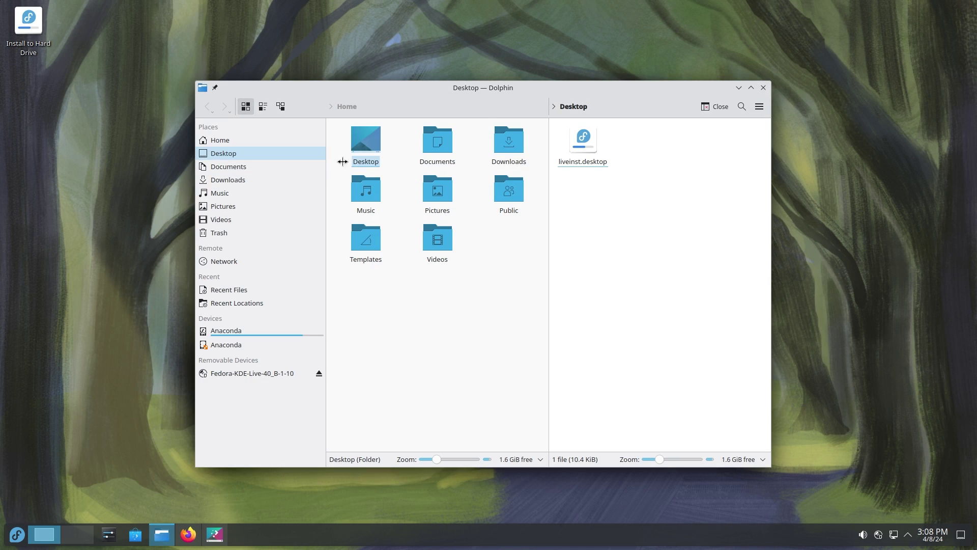
right_click(371, 147)
mouse_move(402, 196)
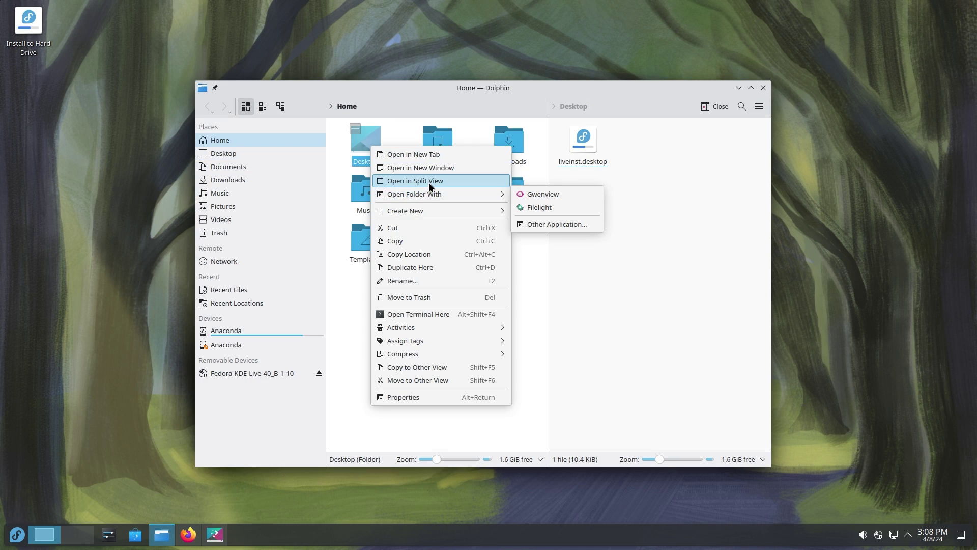
left_click(611, 266)
Open Documents in the left pane, return to Home, then show Documents in the right split pane.
left_click(615, 120)
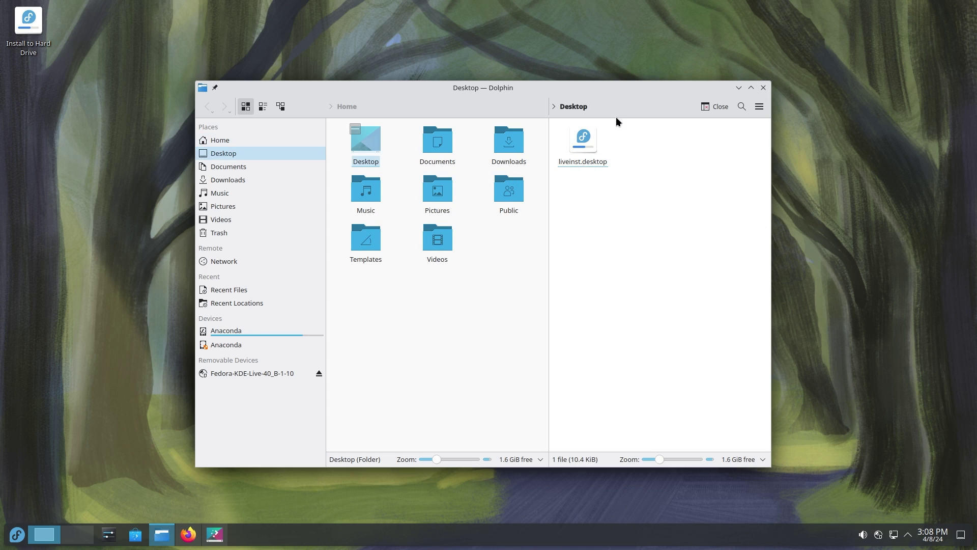
left_click(439, 149)
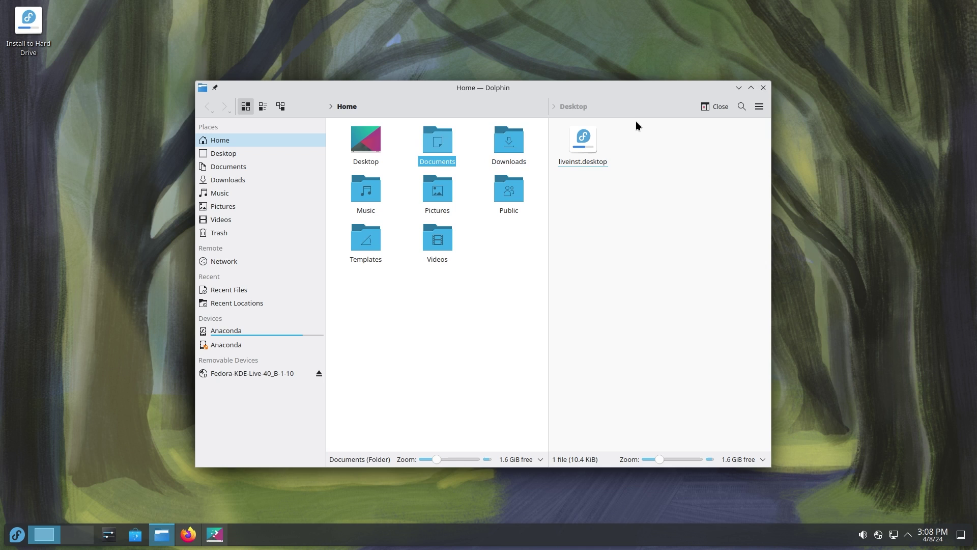
double_click(446, 146)
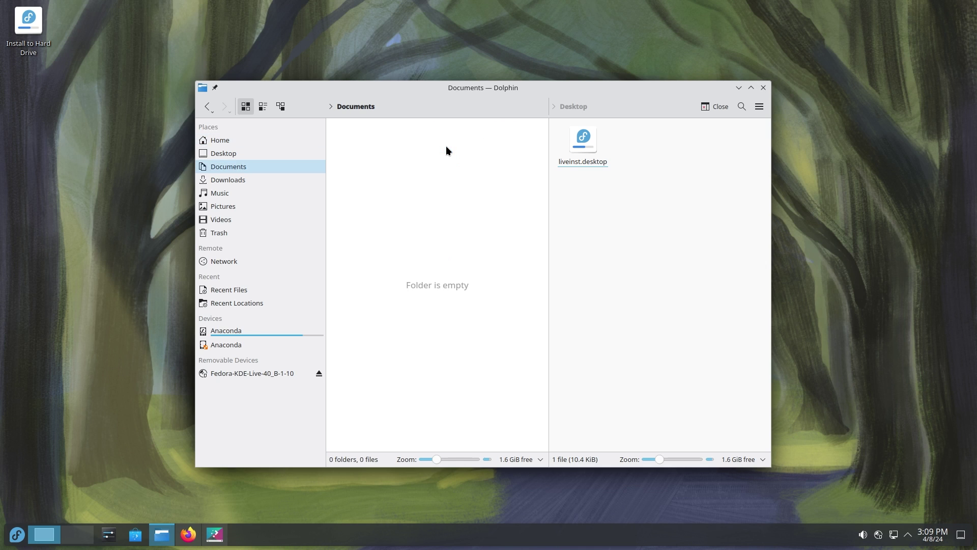
left_click(207, 106)
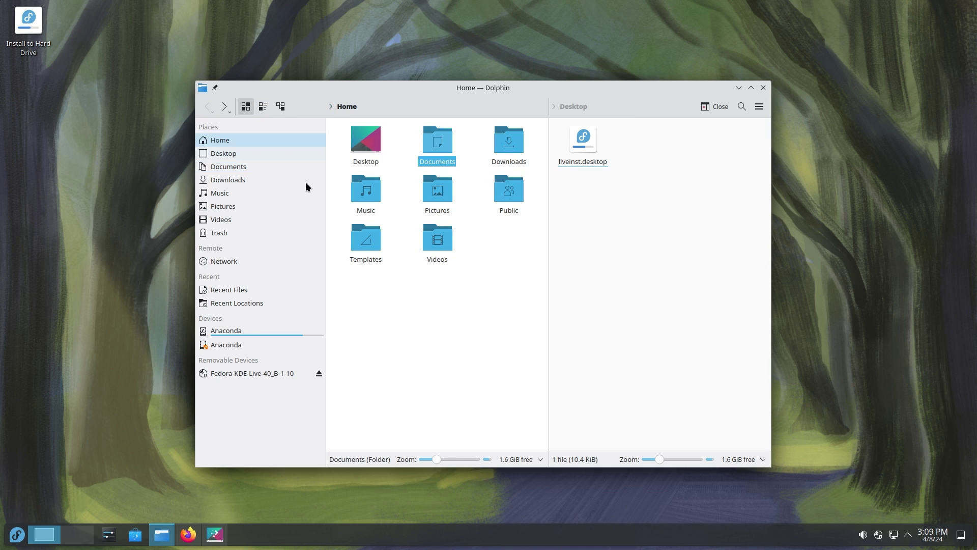
right_click(444, 148)
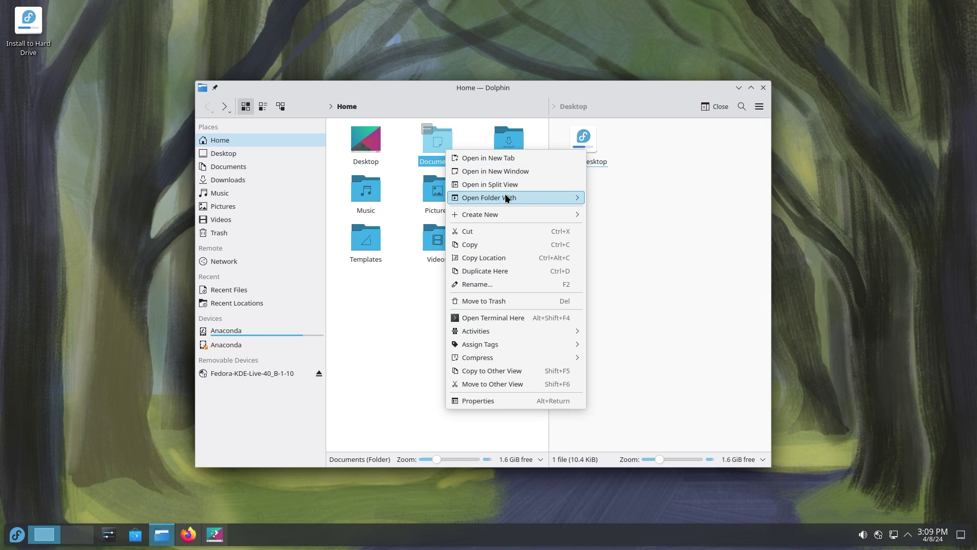
left_click(480, 184)
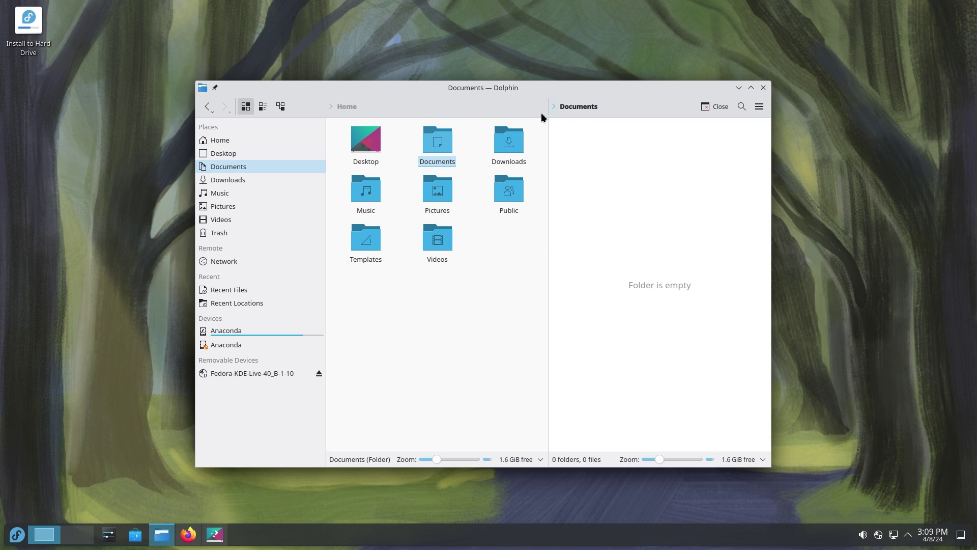
Open the Music folder in the left pane, return to Home, and minimize Dolphin.
left_click(514, 146)
left_click(368, 193)
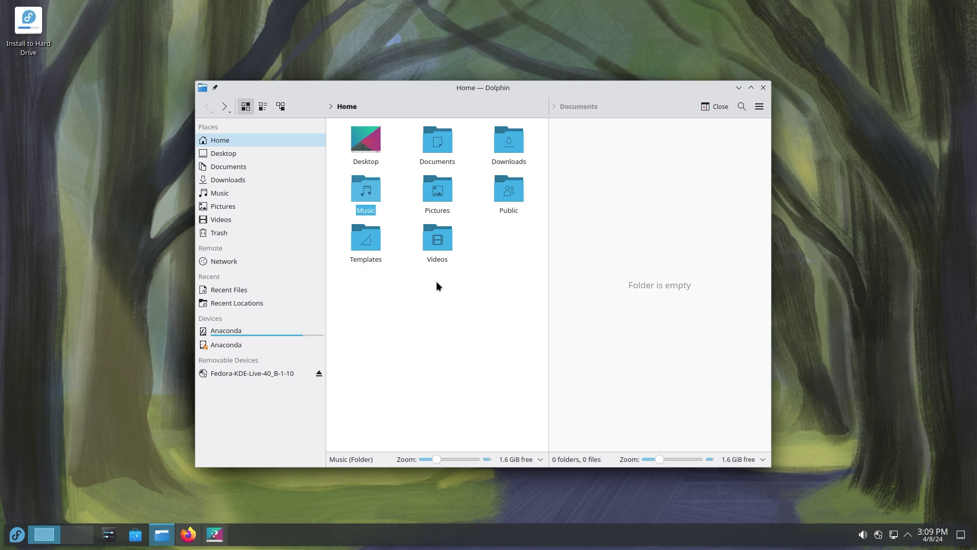
double_click(368, 193)
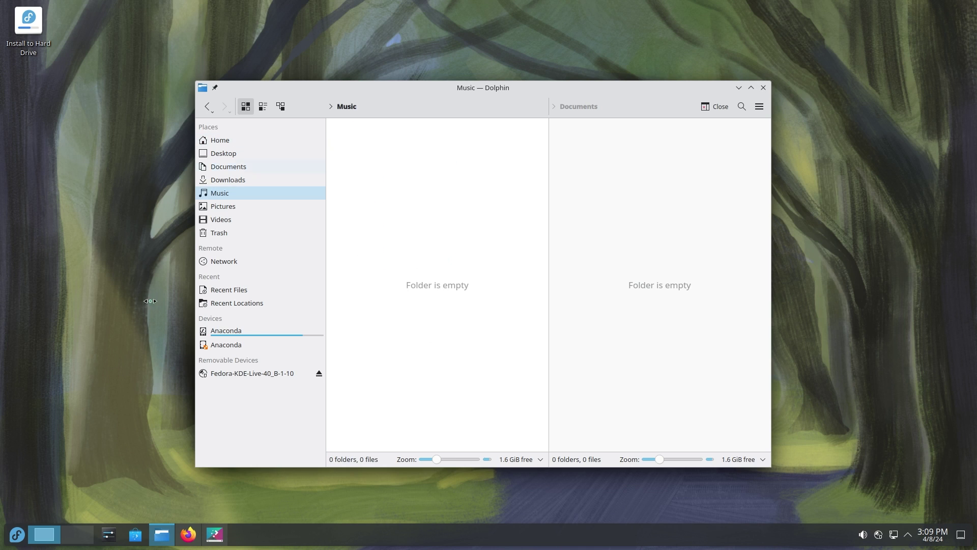
left_click(211, 105)
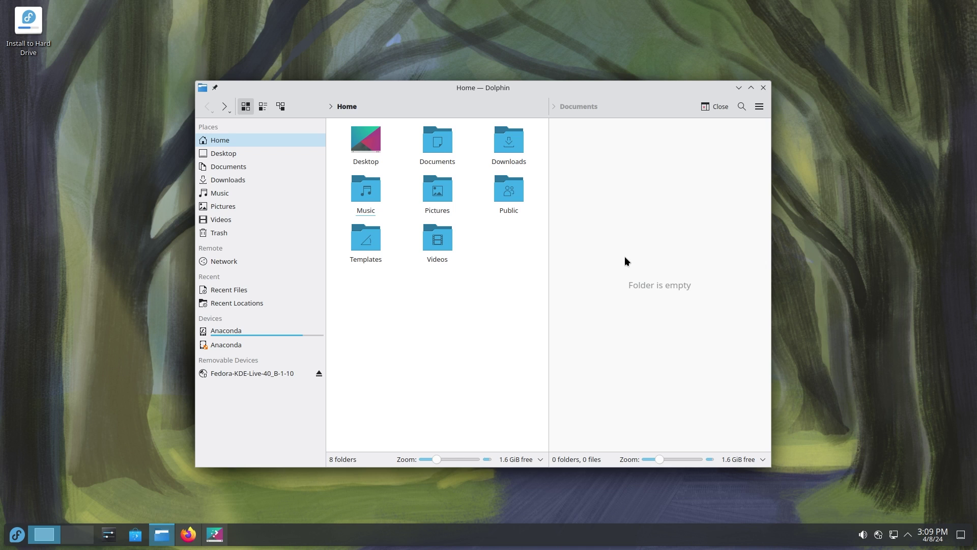
left_click(738, 88)
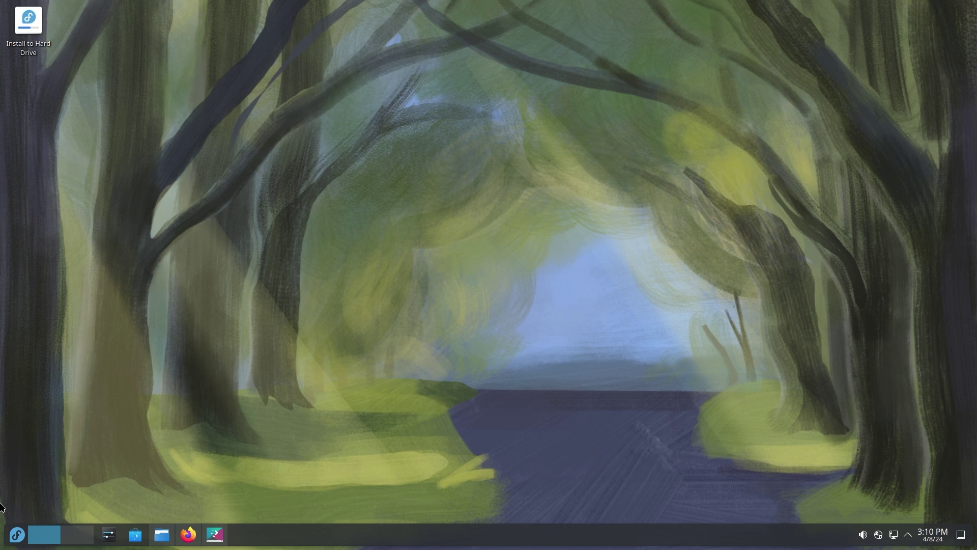
Open the application launcher to view its Favorites, including Firefox, Kontact, Dolphin and Discover.
left_click(17, 535)
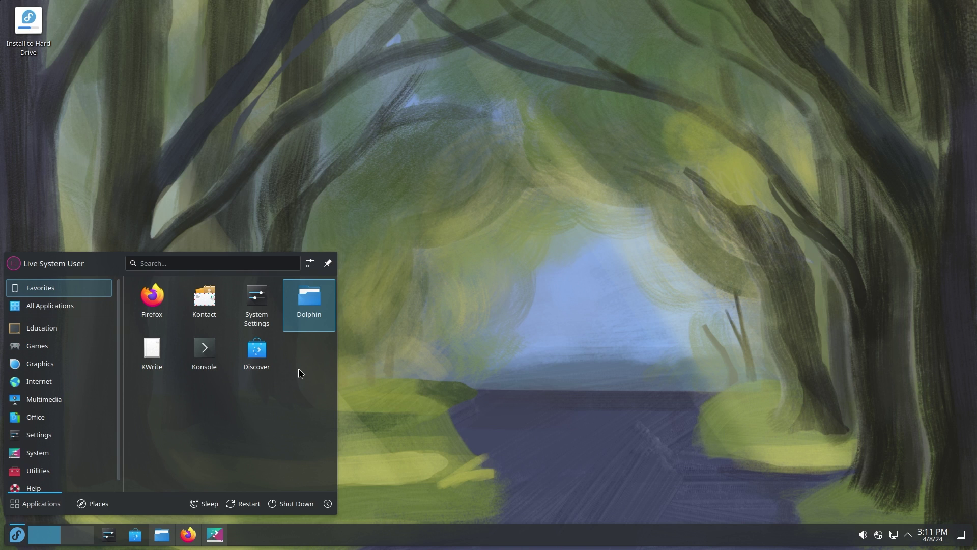
Through Configure Desktop and Wallpaper, pick the Kite image as wallpaper and close the dialog.
right_click(442, 134)
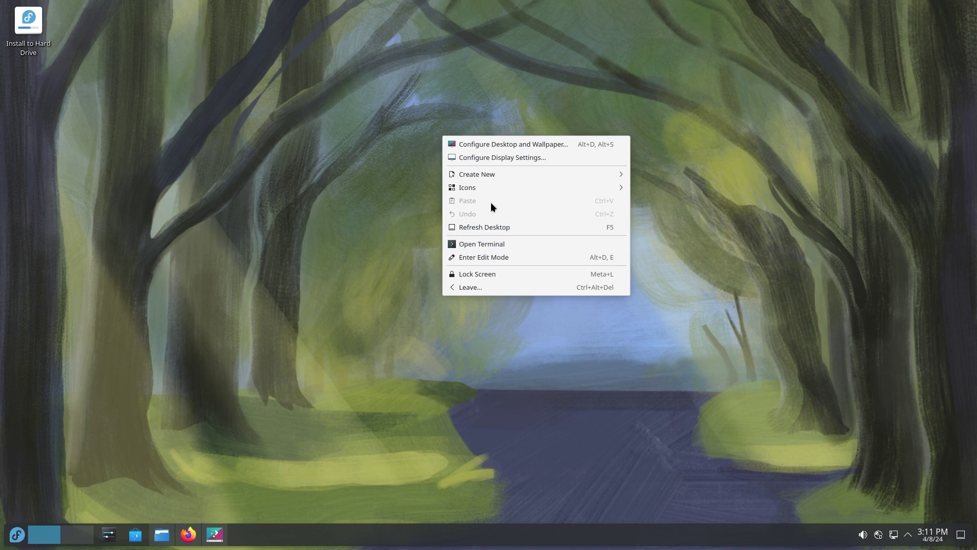
left_click(234, 275)
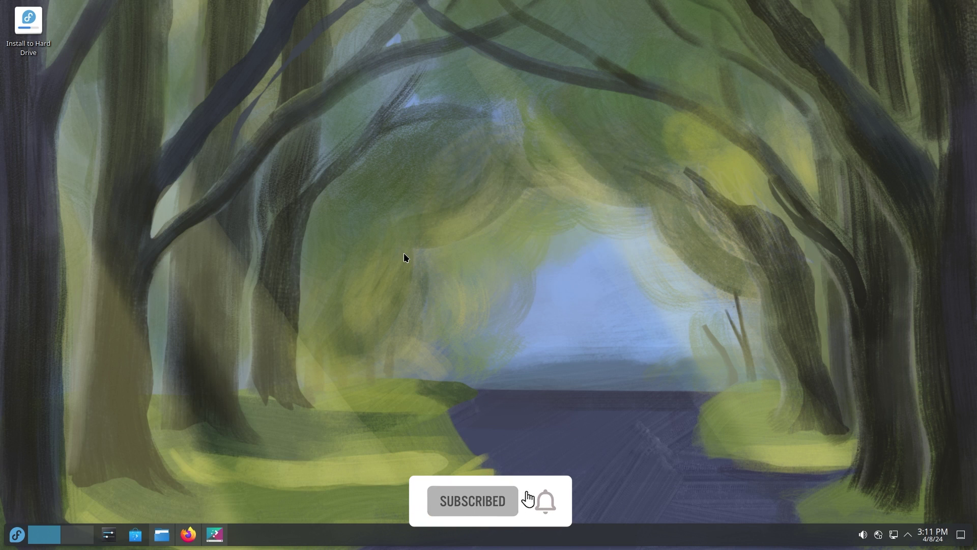
left_click(213, 544)
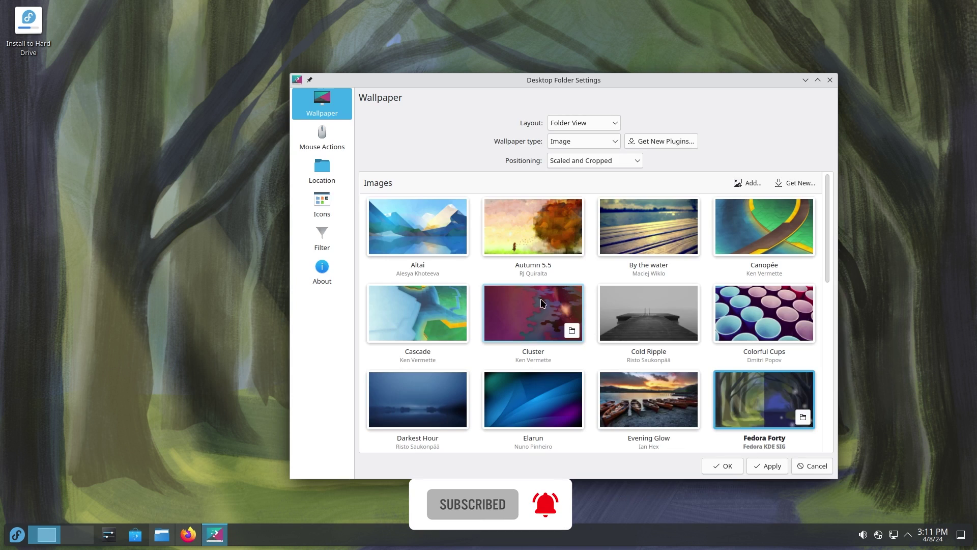
left_click(806, 80)
left_click(217, 538)
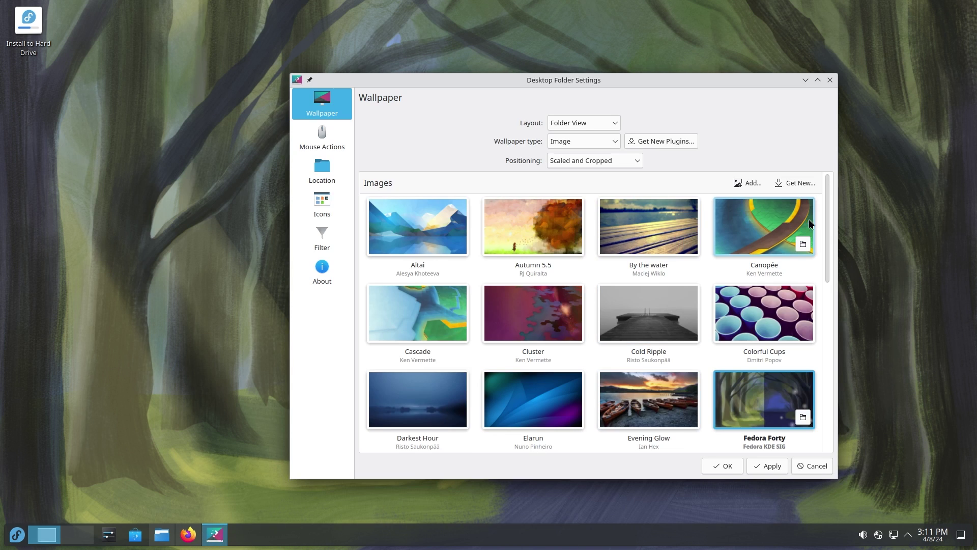
left_click_drag(827, 216, 821, 330)
left_click(747, 280)
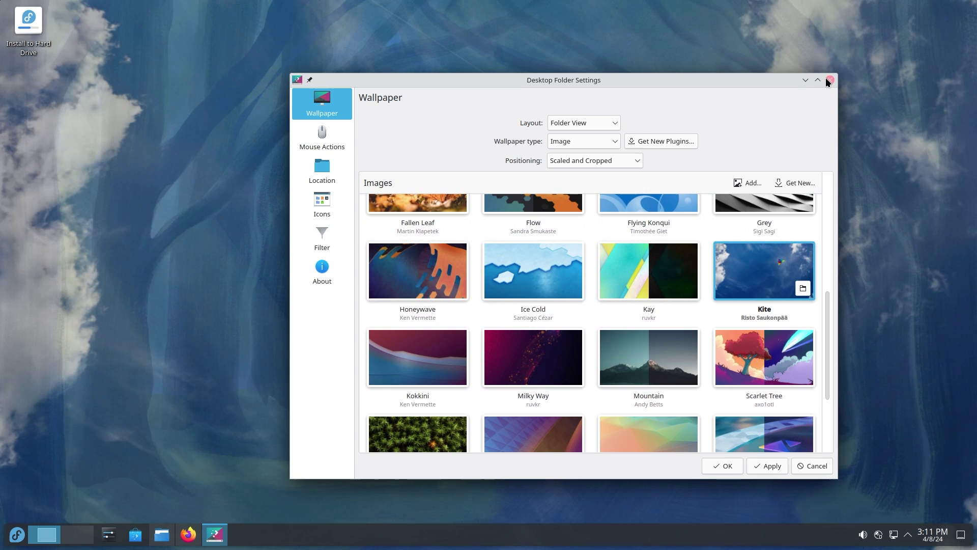
left_click(807, 80)
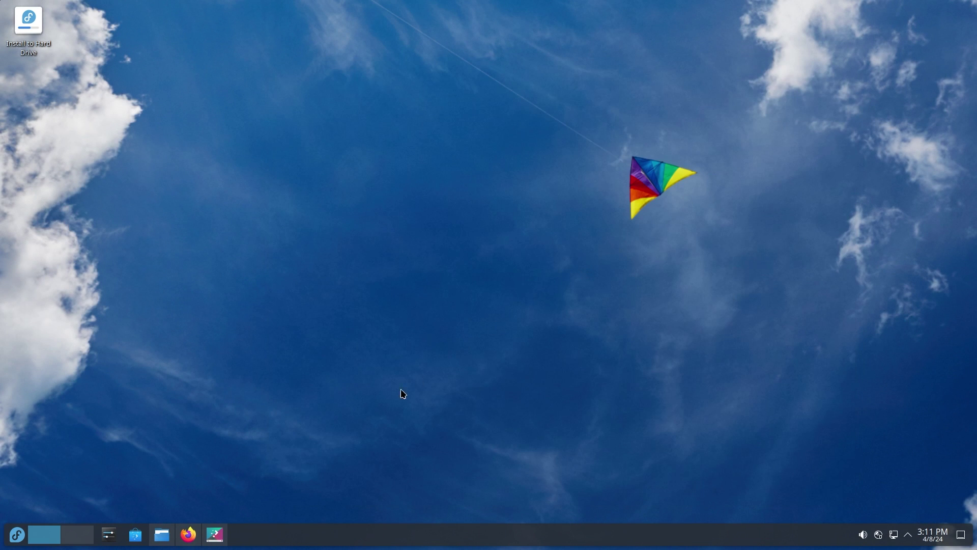